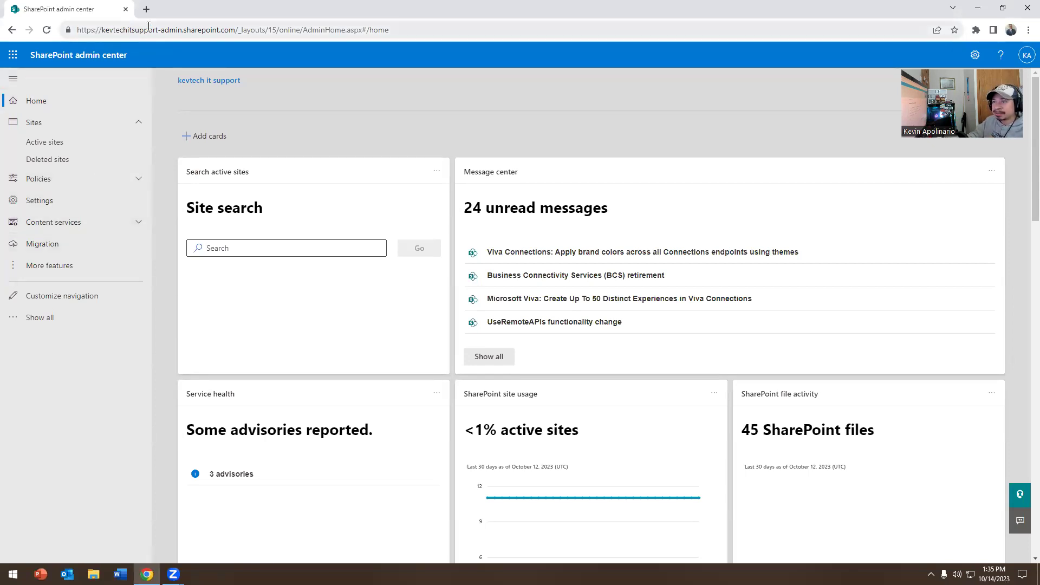
Step: Open a new blank browser tab beside the SharePoint admin center home page
left_click(146, 9)
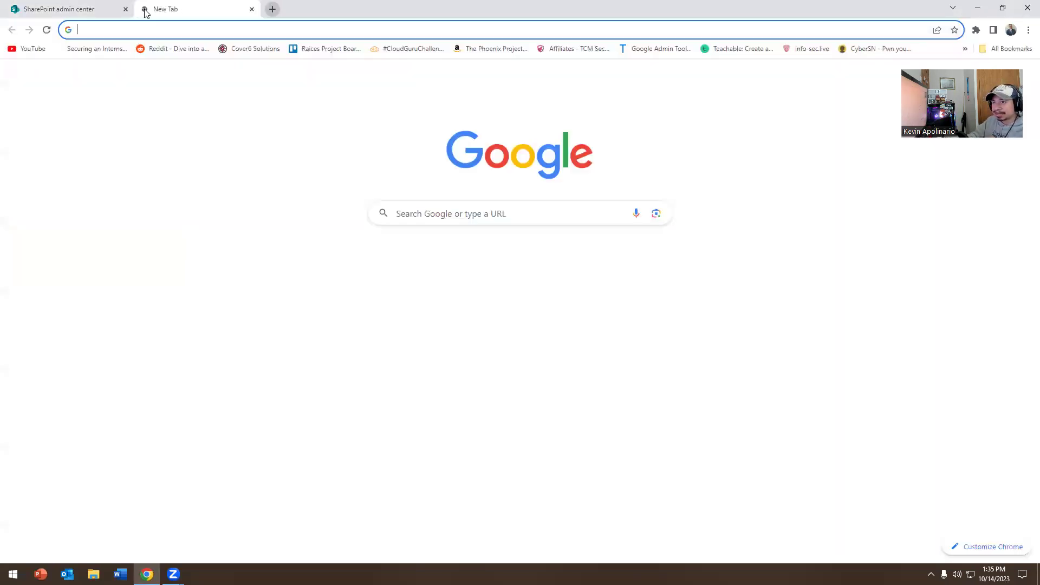
Step: Go to office.com and bring up the full list of Microsoft 365 apps
type("of")
key("Return")
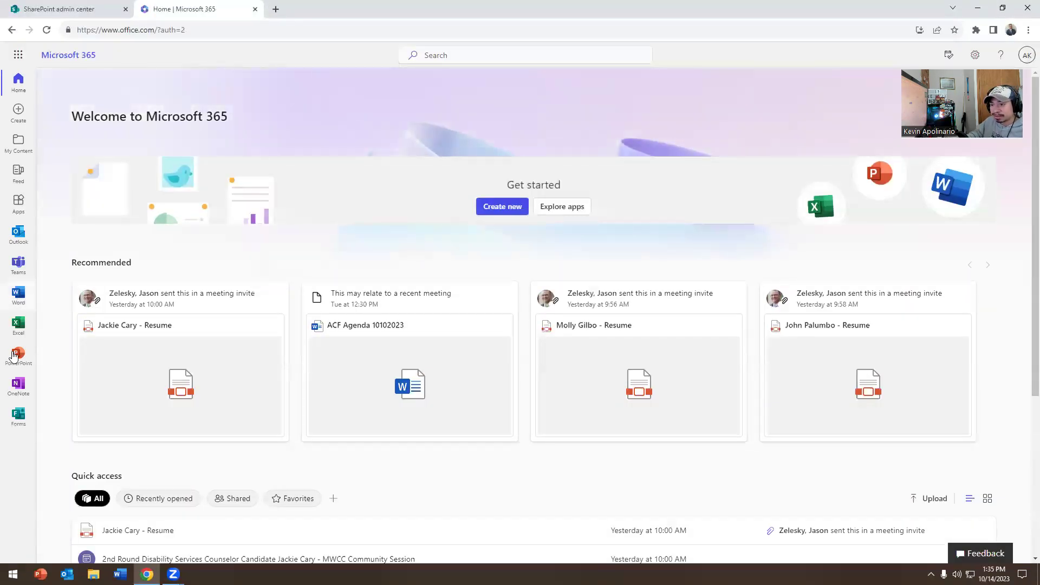
left_click(18, 55)
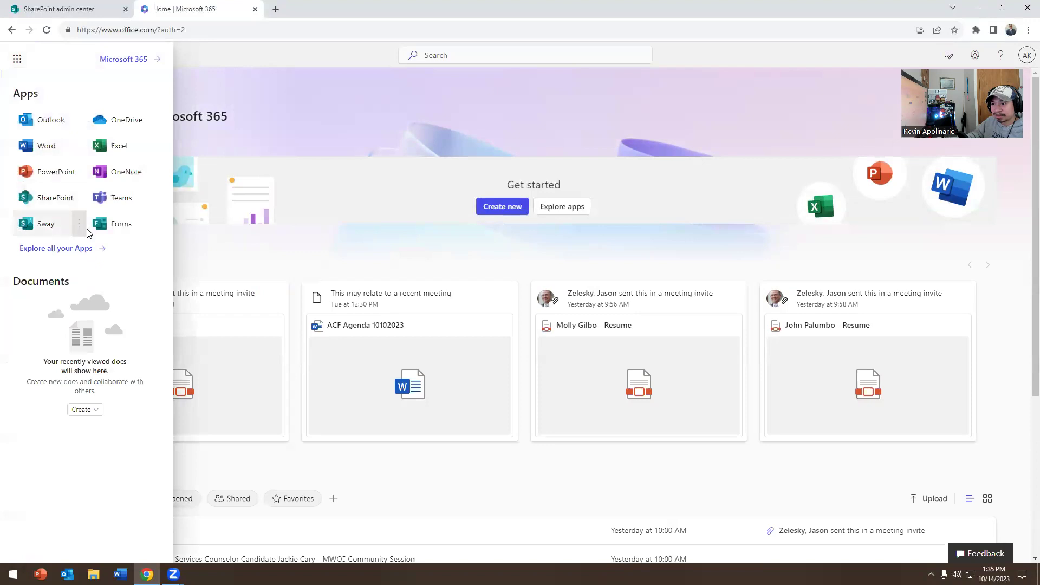
left_click(59, 250)
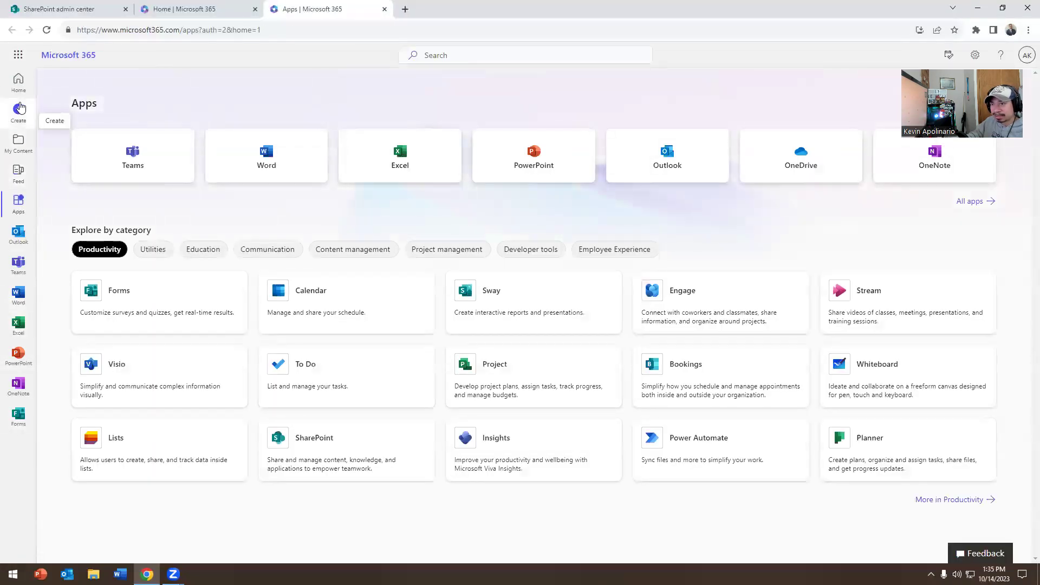
Step: Switch to the organisation's work account and open the Microsoft 365 admin center
left_click(17, 57)
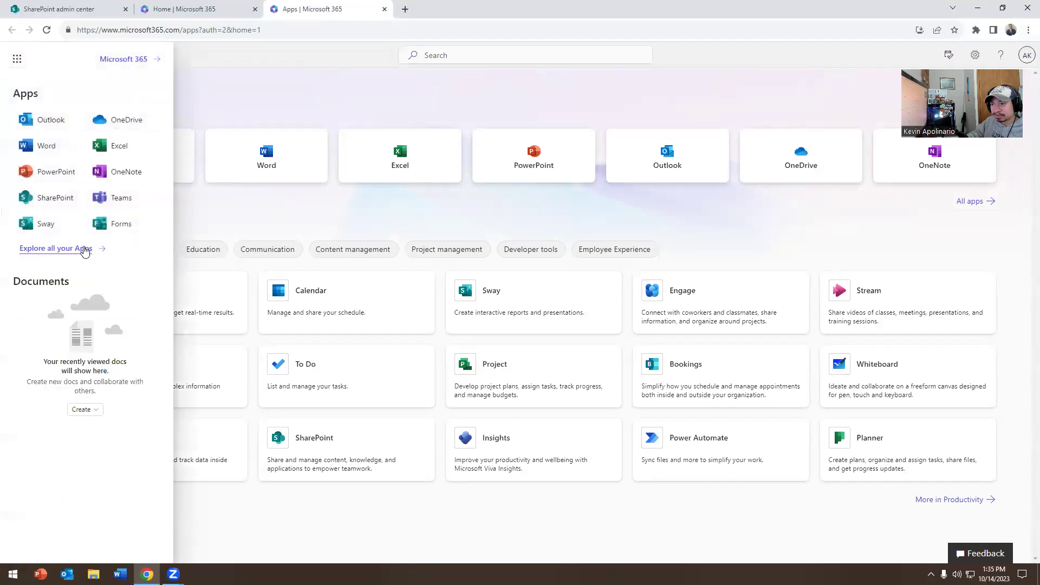
left_click(1026, 54)
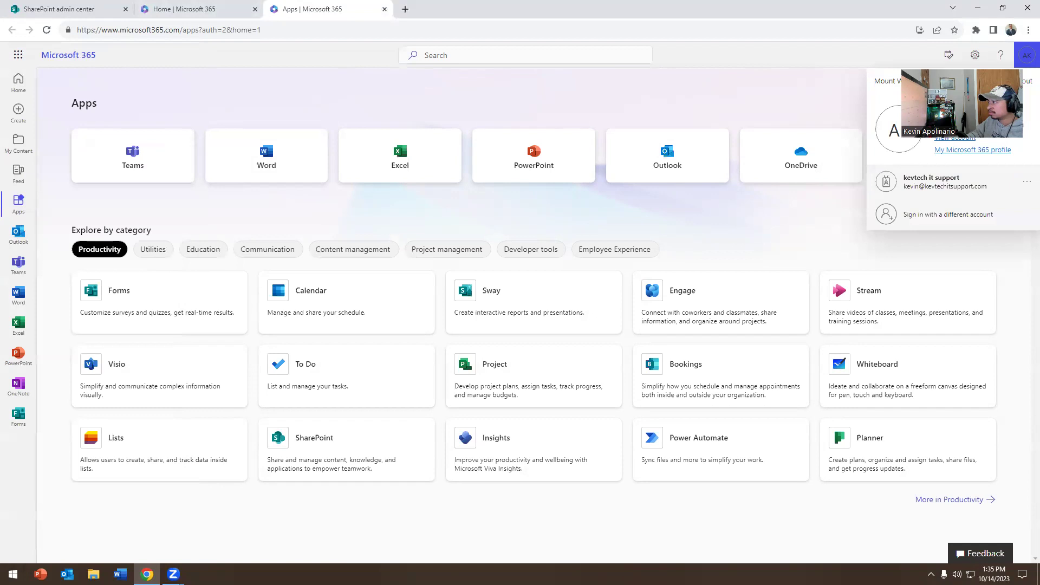
left_click(918, 187)
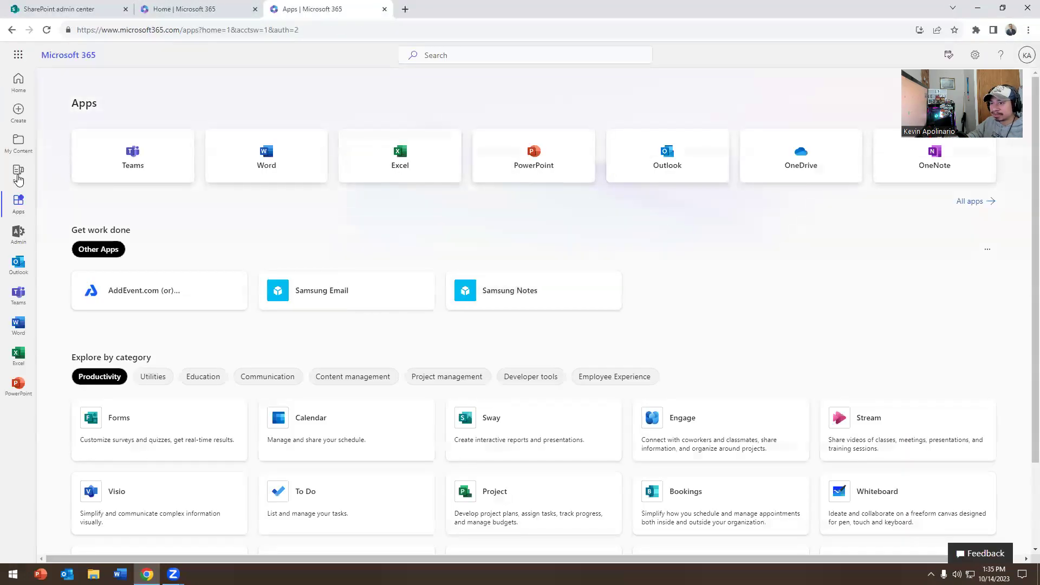
left_click(10, 237)
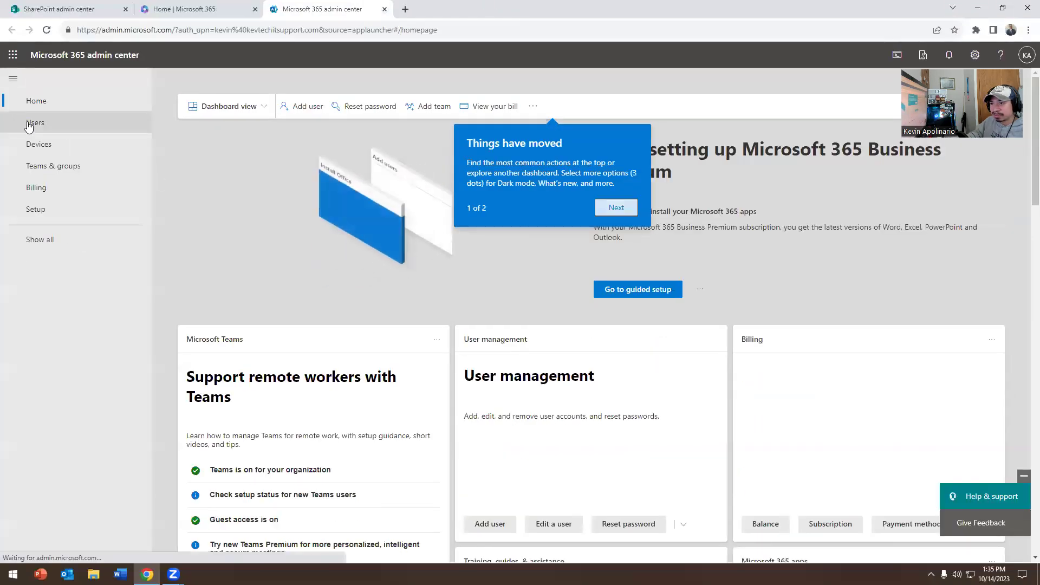
Step: Open the admin user's details from the Active users list
left_click(30, 123)
left_click(29, 145)
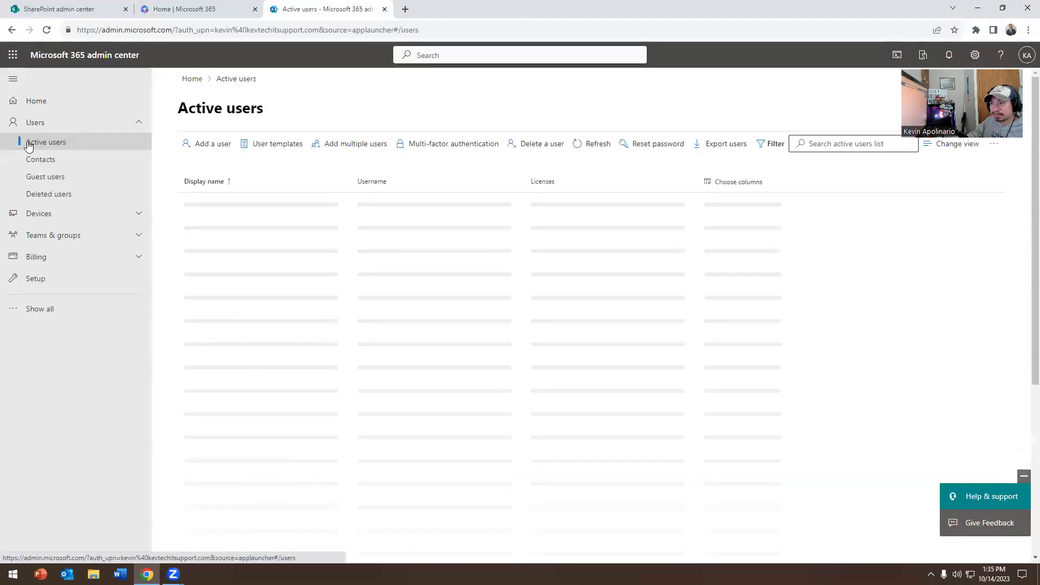
scroll(271, 295, "down", 4)
left_click(234, 291)
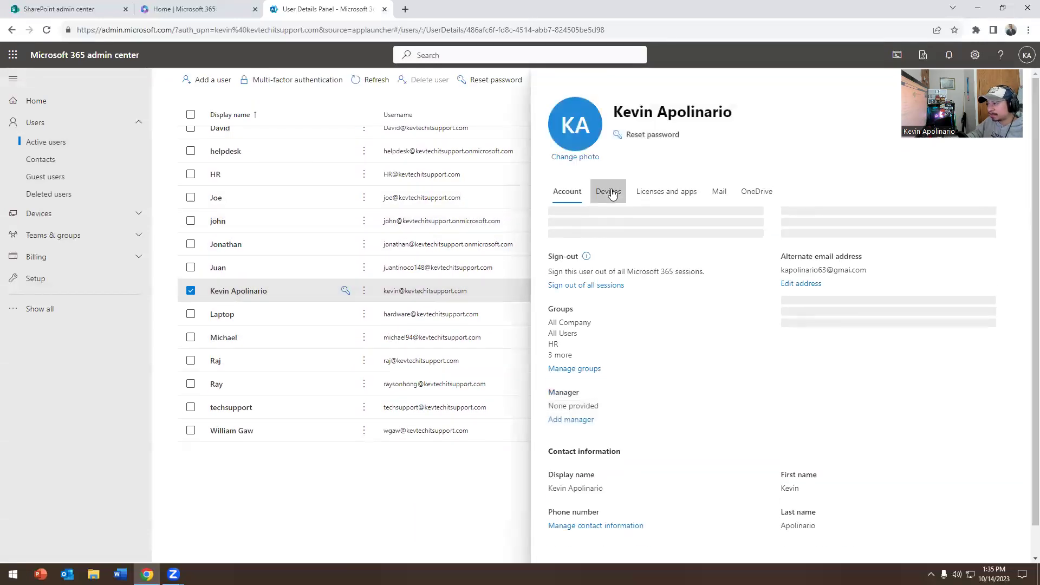
Step: Review the user's licenses and expanded apps list, then the Devices and Account tabs
left_click(660, 192)
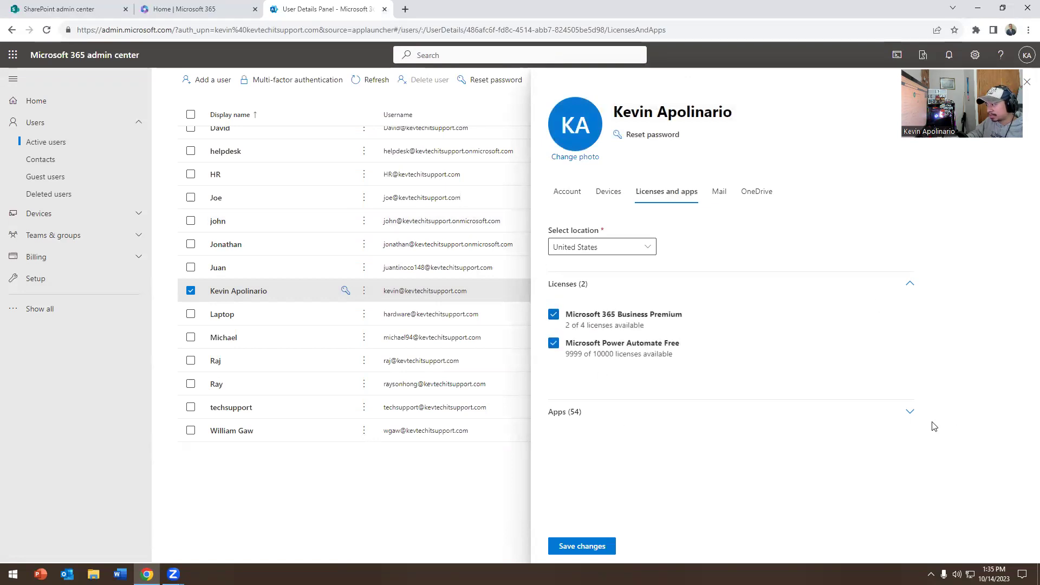
left_click(910, 413)
scroll(704, 283, "down", 2)
scroll(705, 283, "down", 8)
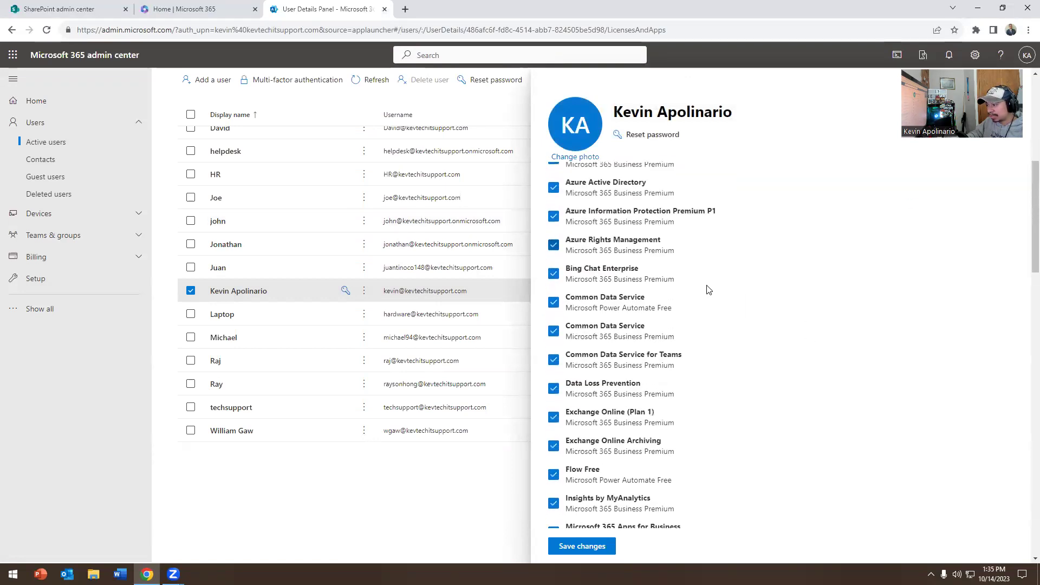
scroll(665, 356, "down", 12)
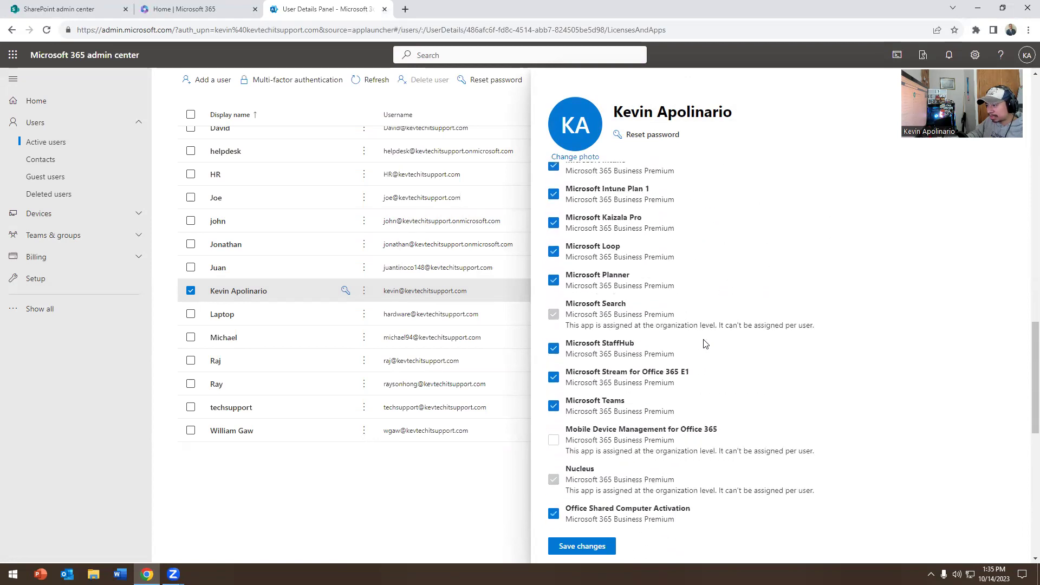
scroll(676, 307, "down", 3)
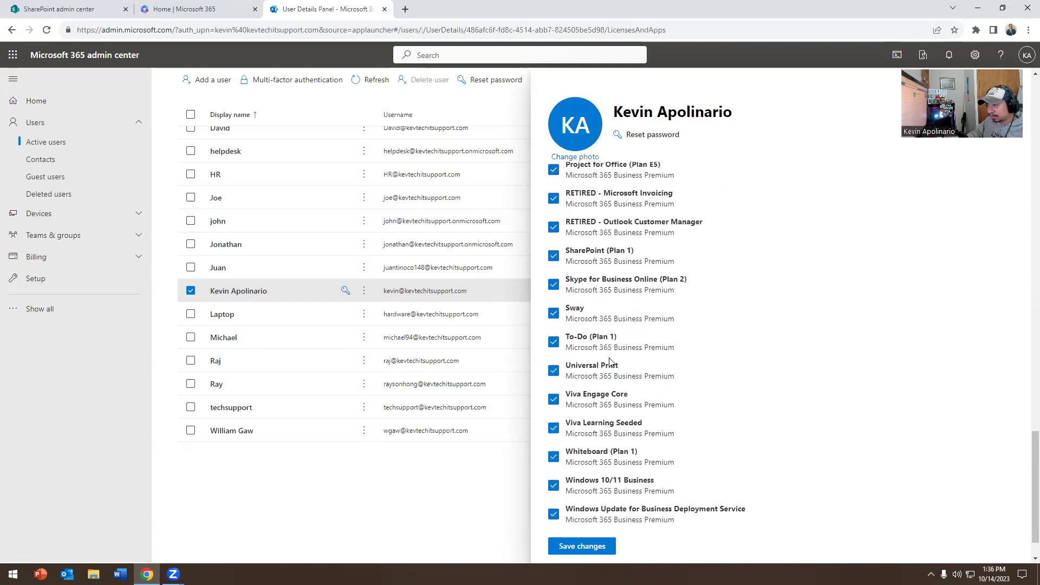
scroll(682, 346, "down", 3)
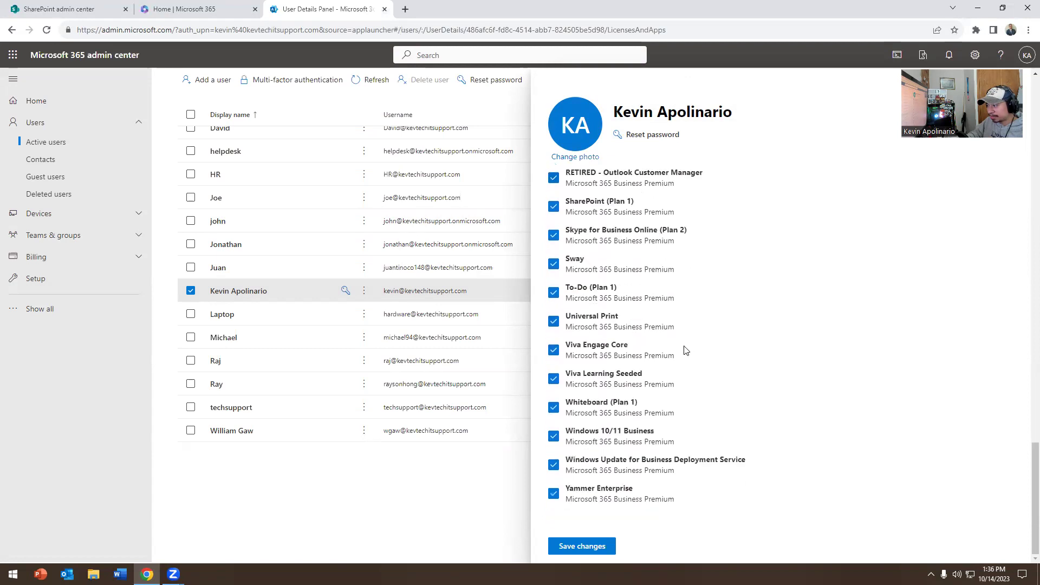
scroll(677, 355, "up", 7)
scroll(667, 353, "up", 10)
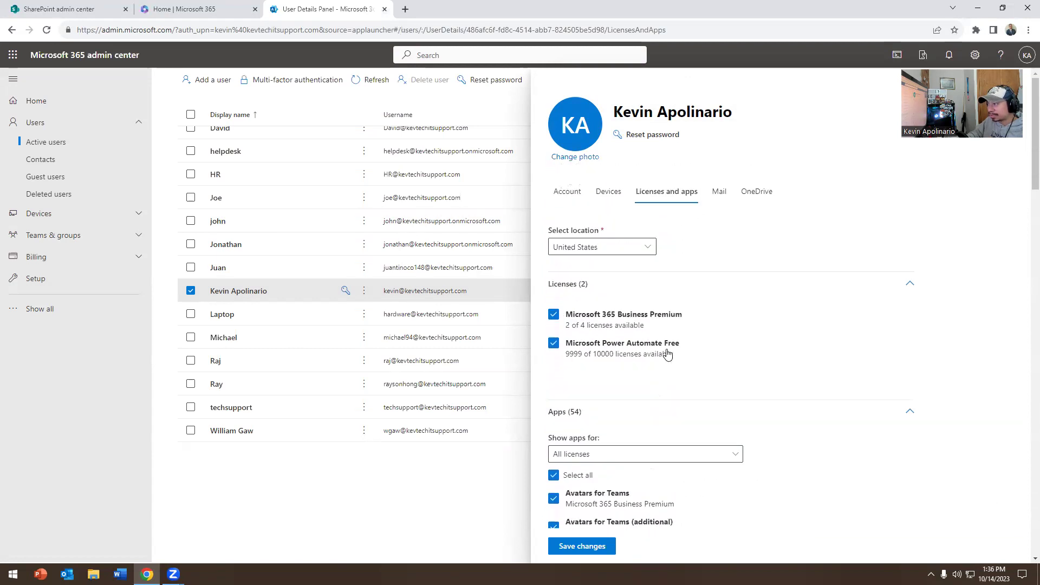
left_click(608, 192)
left_click(560, 191)
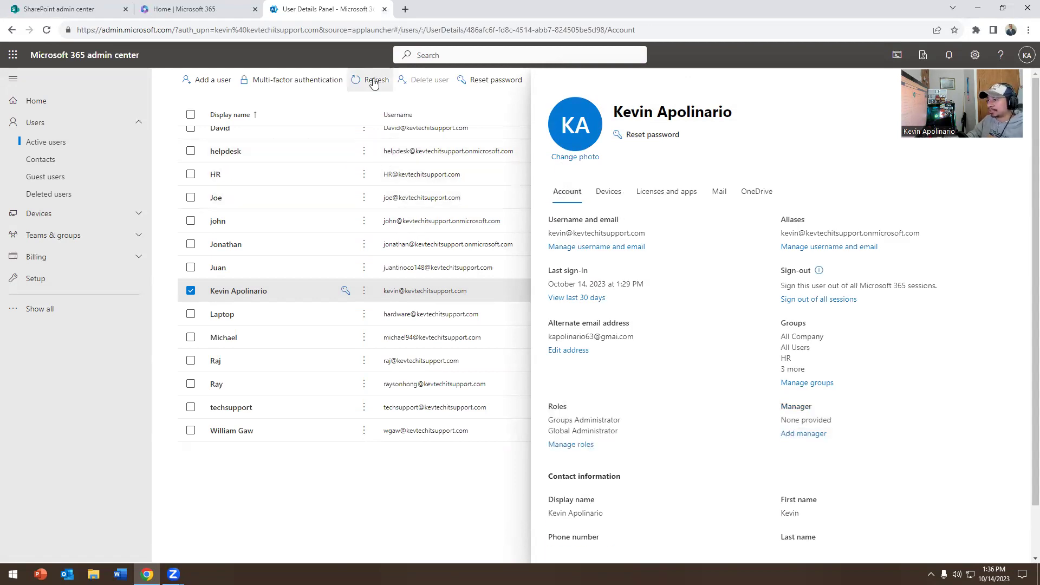
Step: Close the two extra Microsoft 365 tabs and start a new site from Active sites
left_click(384, 10)
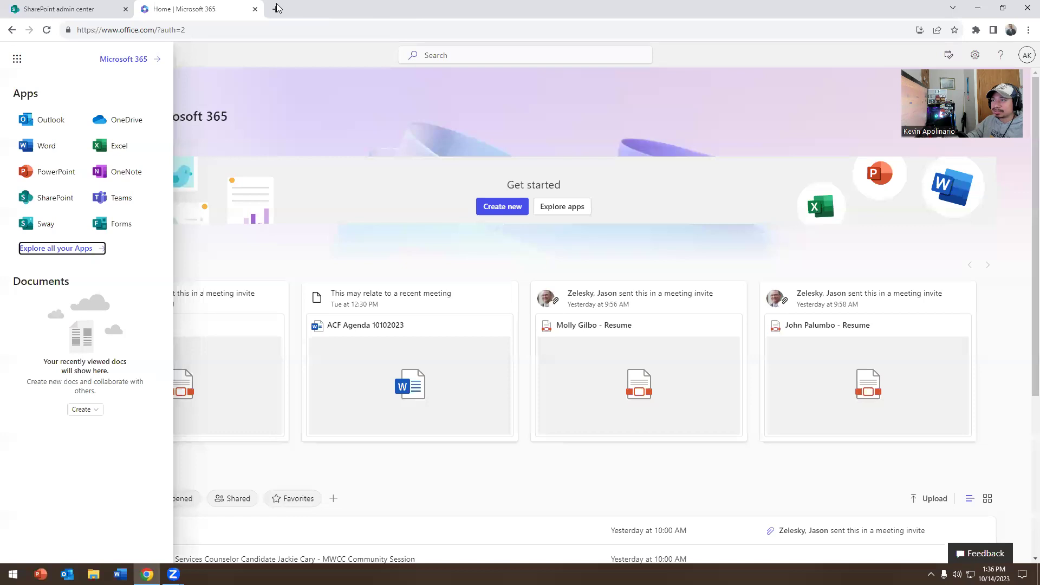
left_click(254, 9)
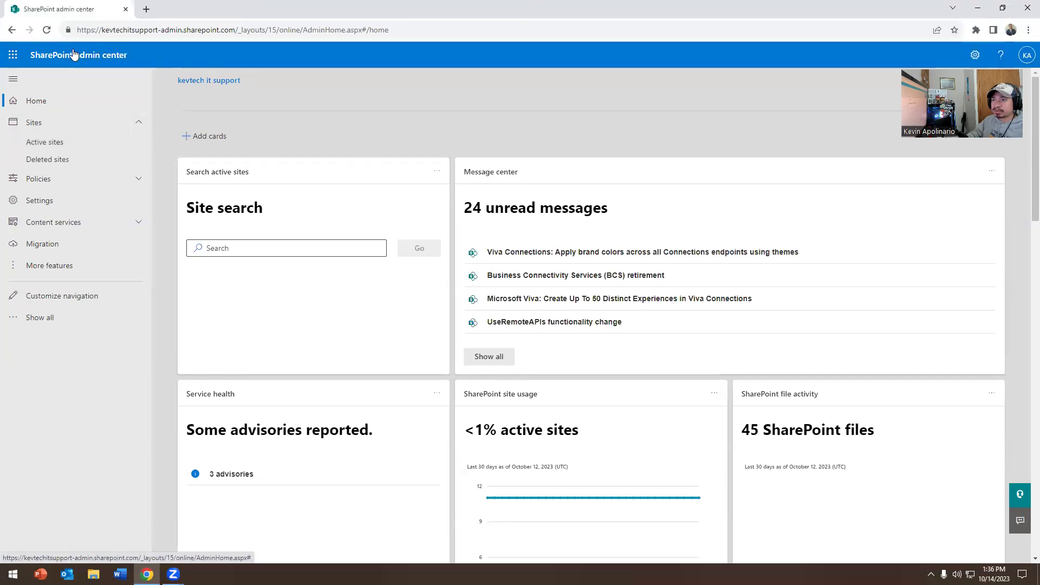
left_click(48, 143)
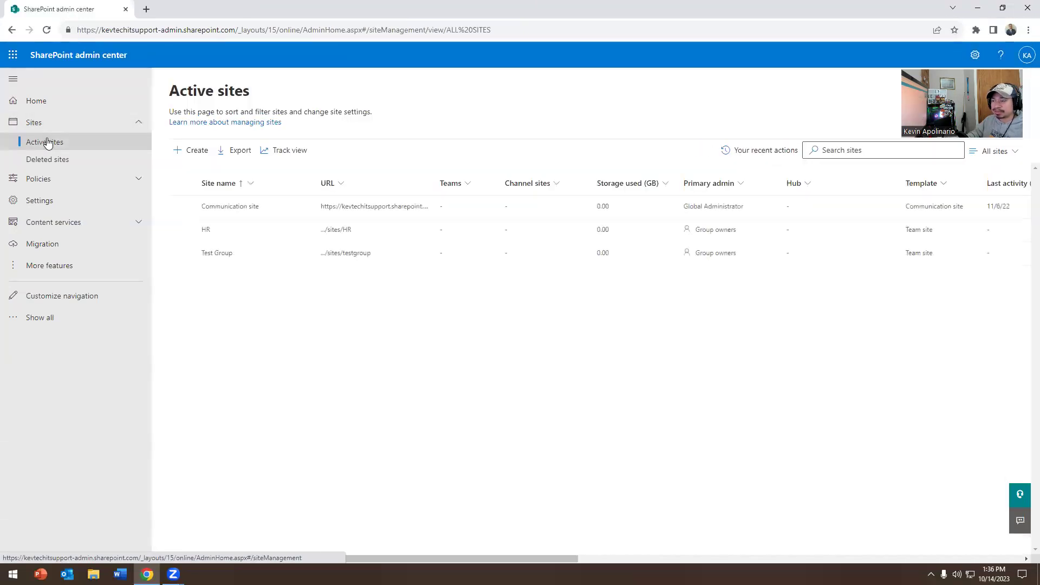
left_click(184, 161)
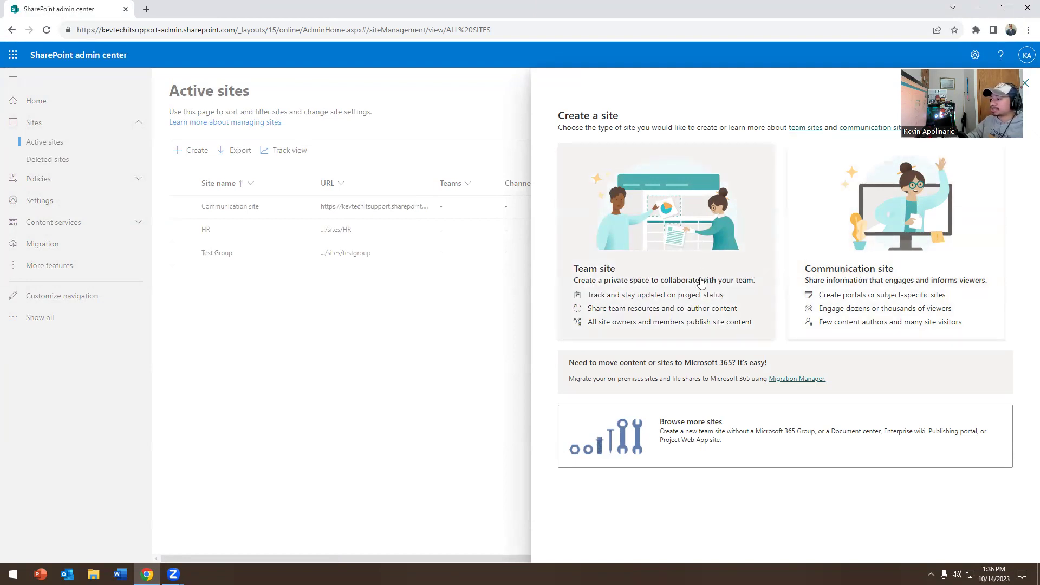
Step: Set up a team site named 'test' with the admin user as group owner
left_click(641, 296)
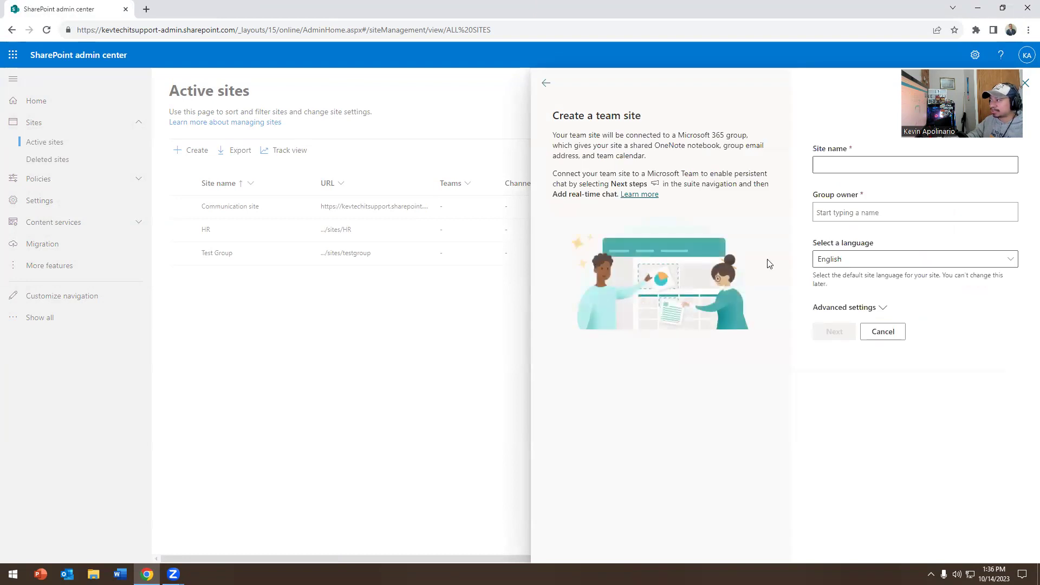
left_click(845, 167)
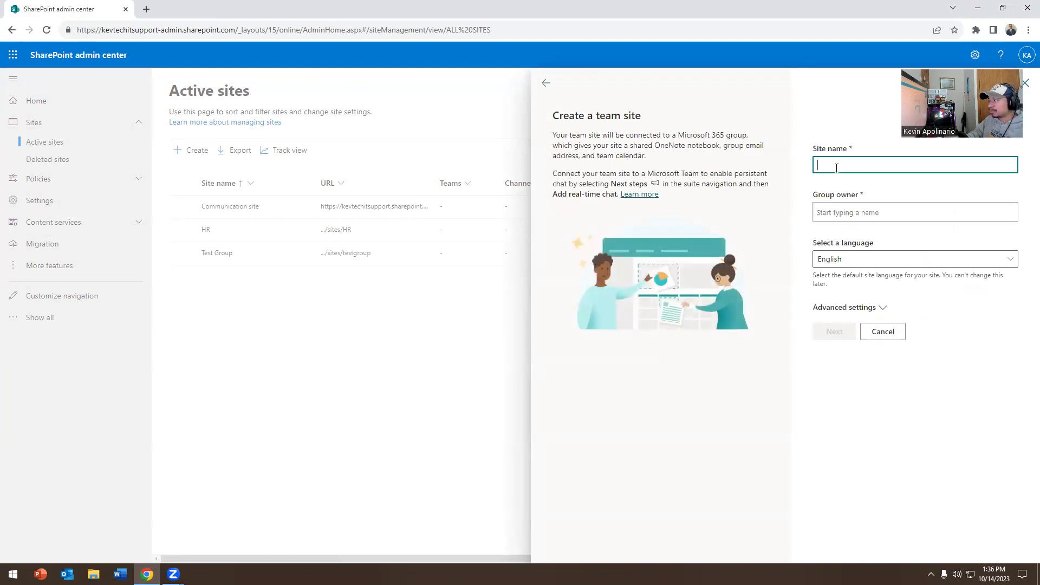
type("test")
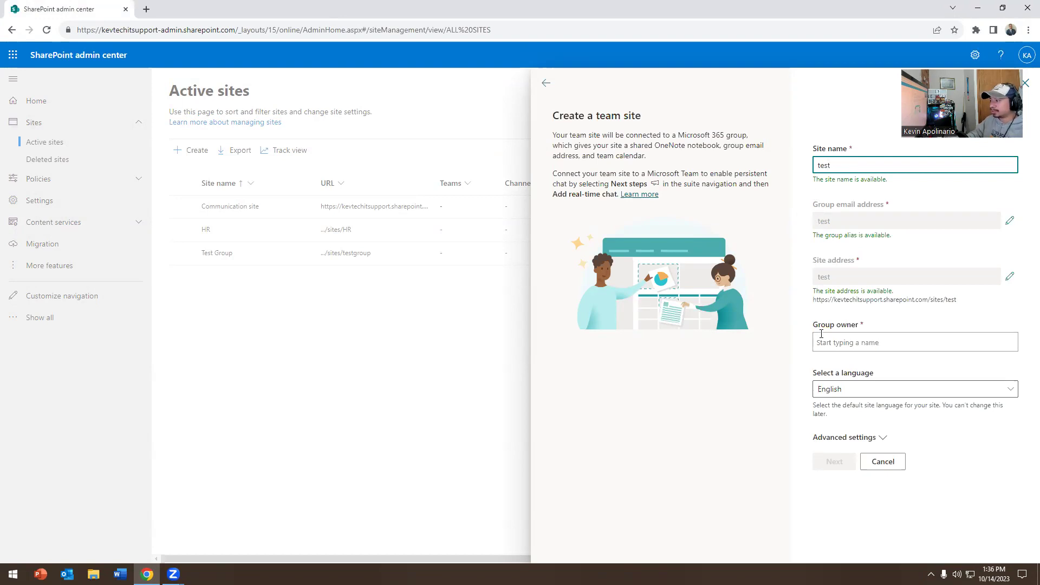
left_click(837, 338)
type("kevin")
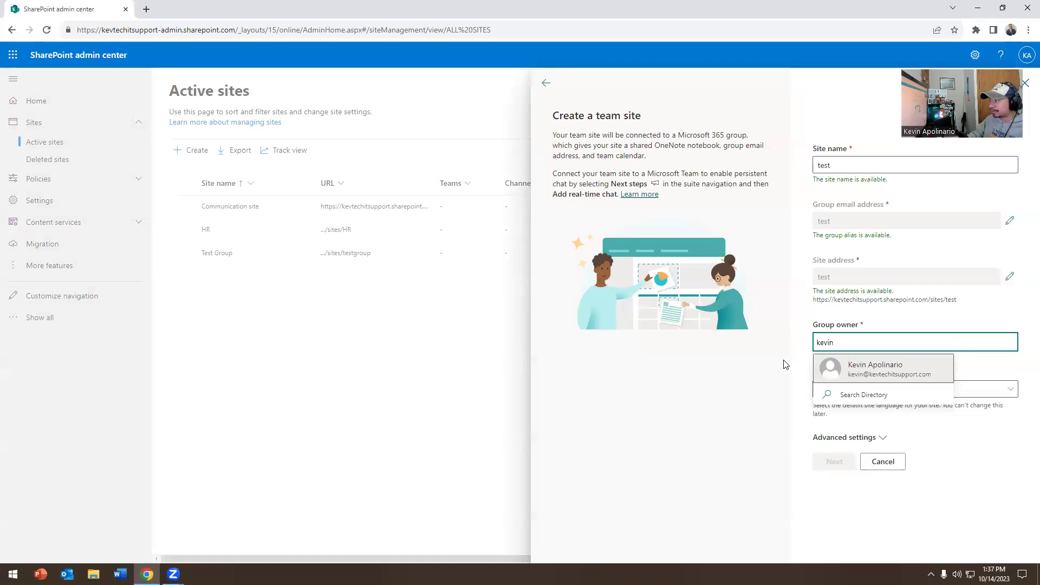
left_click(855, 376)
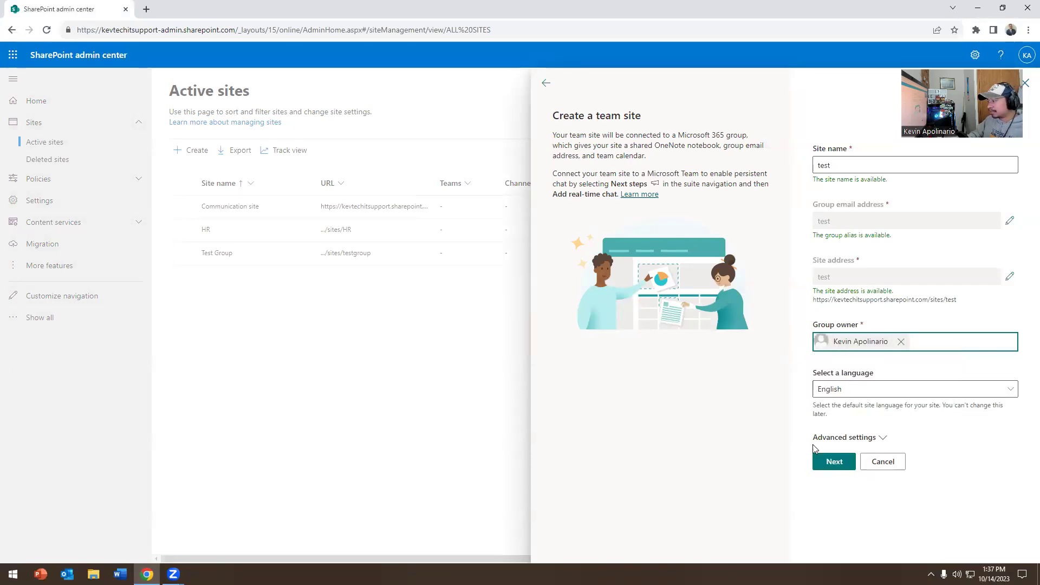
left_click(820, 464)
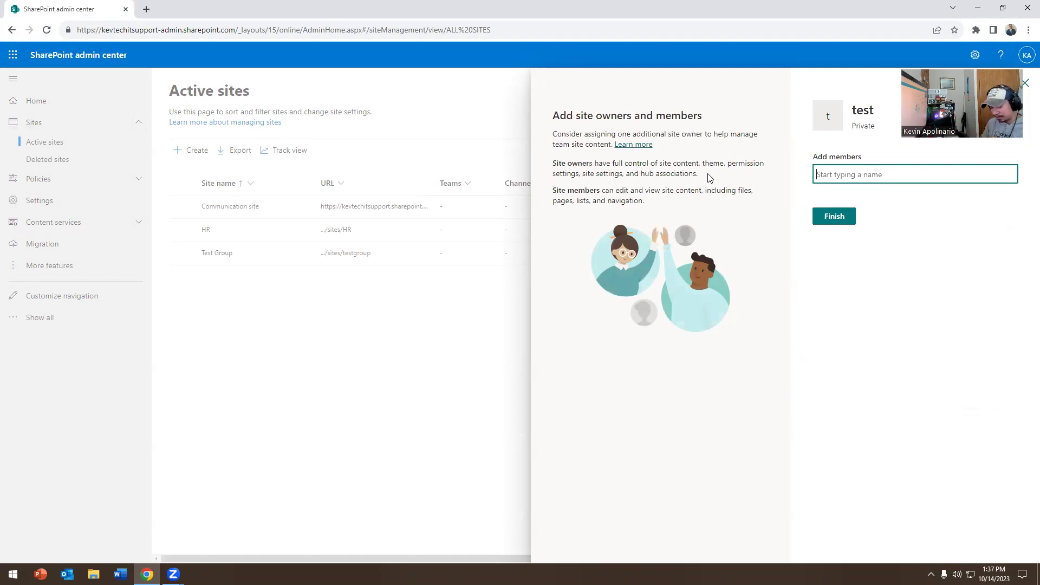
Step: Add the suggested user to the test site with the Member role and finish
type("david")
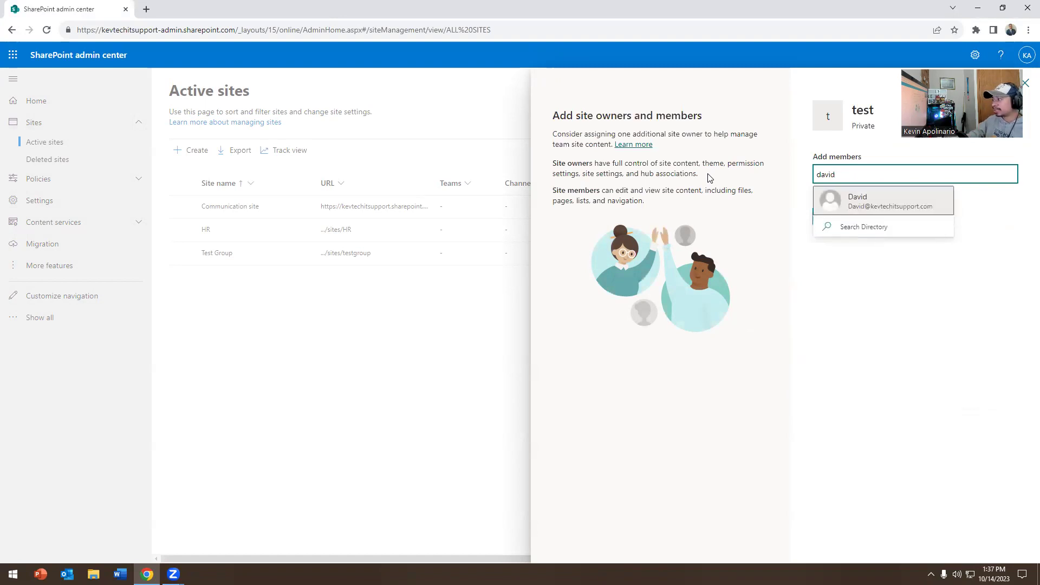
left_click(863, 202)
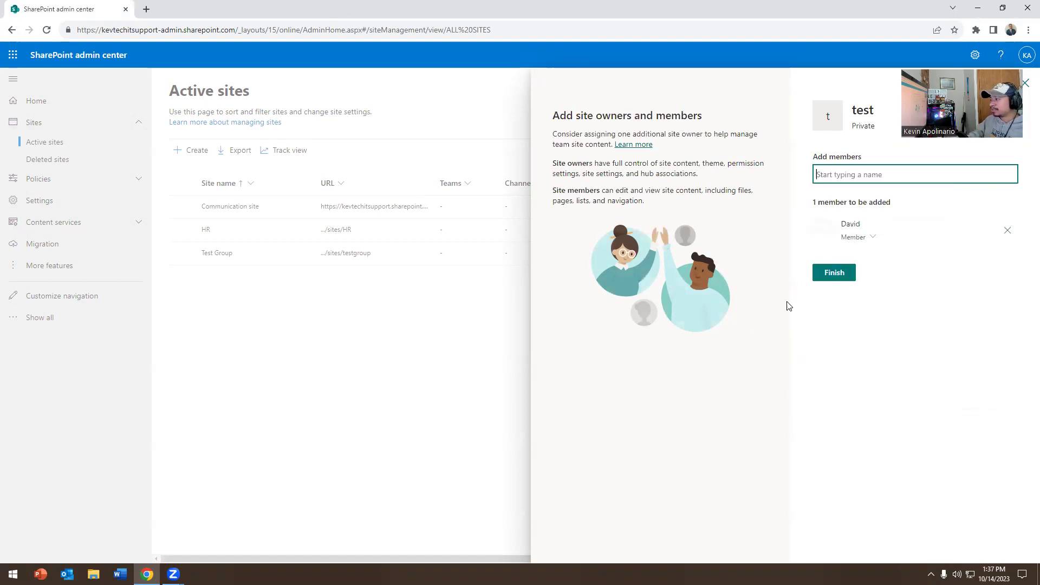
left_click(872, 239)
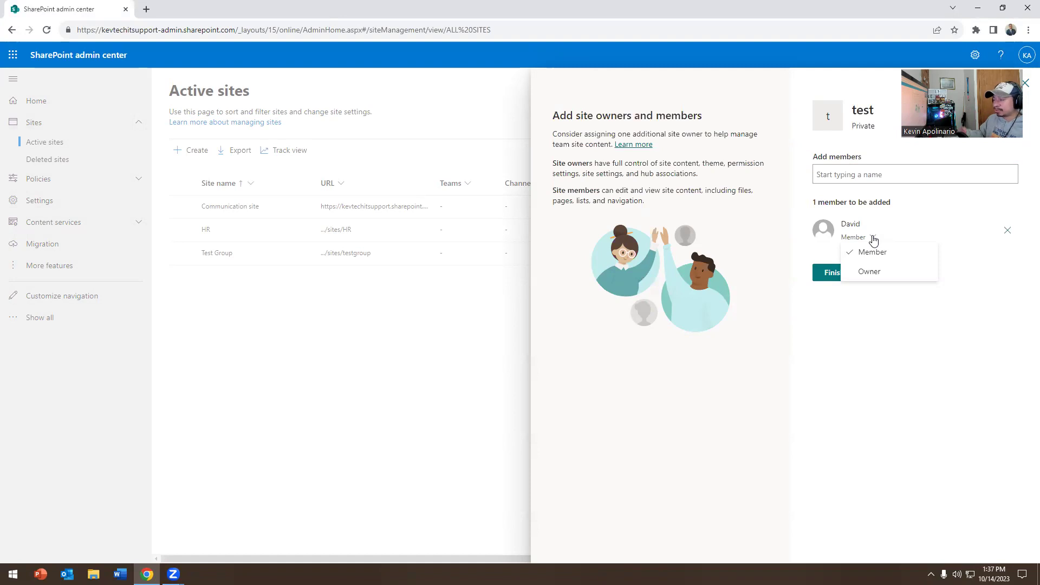
left_click(790, 344)
left_click(845, 175)
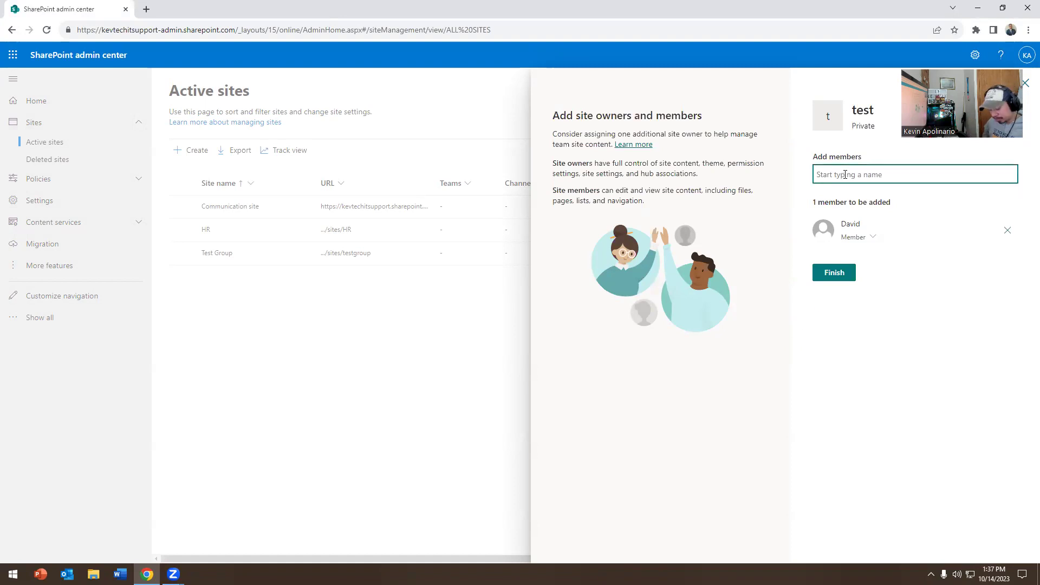
type("bi")
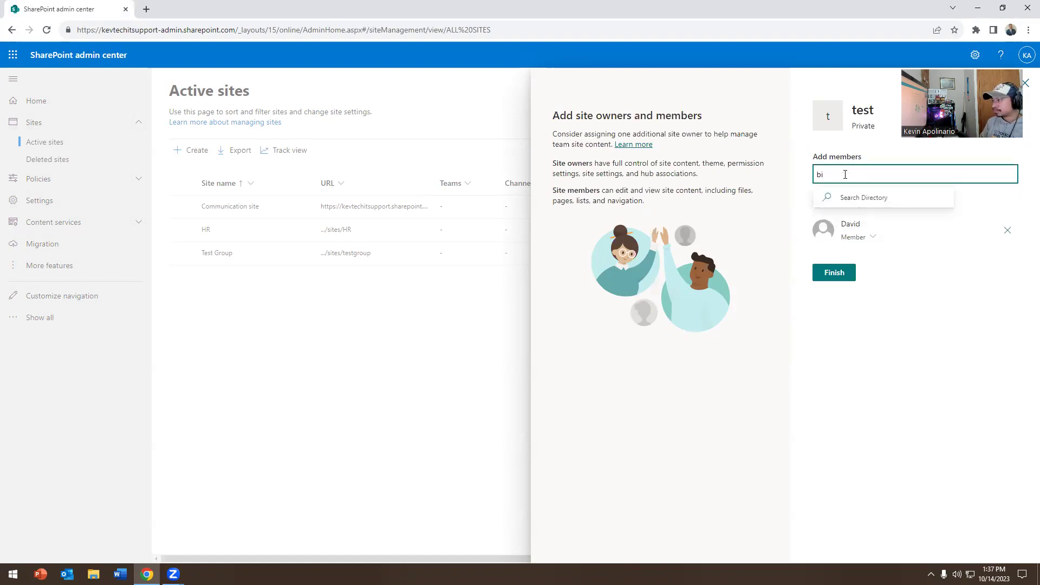
key("BackSpace")
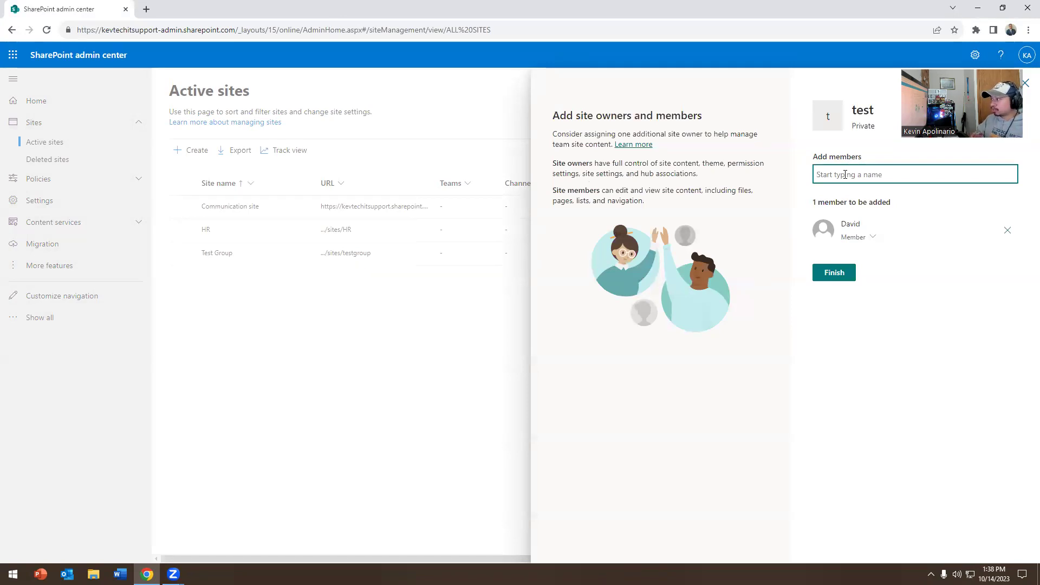
left_click(833, 282)
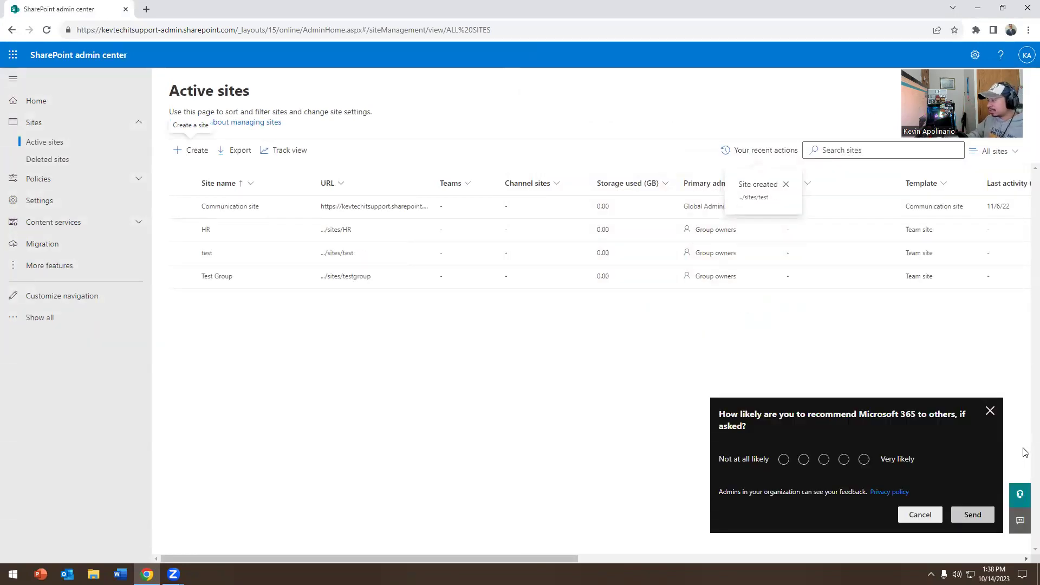
Step: Dismiss the feedback survey and open the 'test' site's details panel
left_click(991, 411)
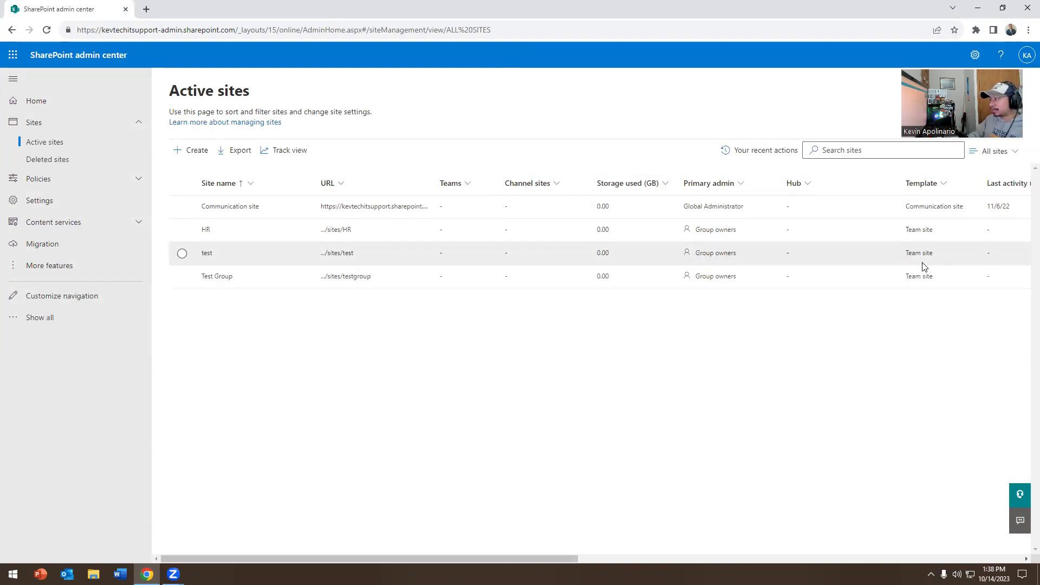
left_click(207, 255)
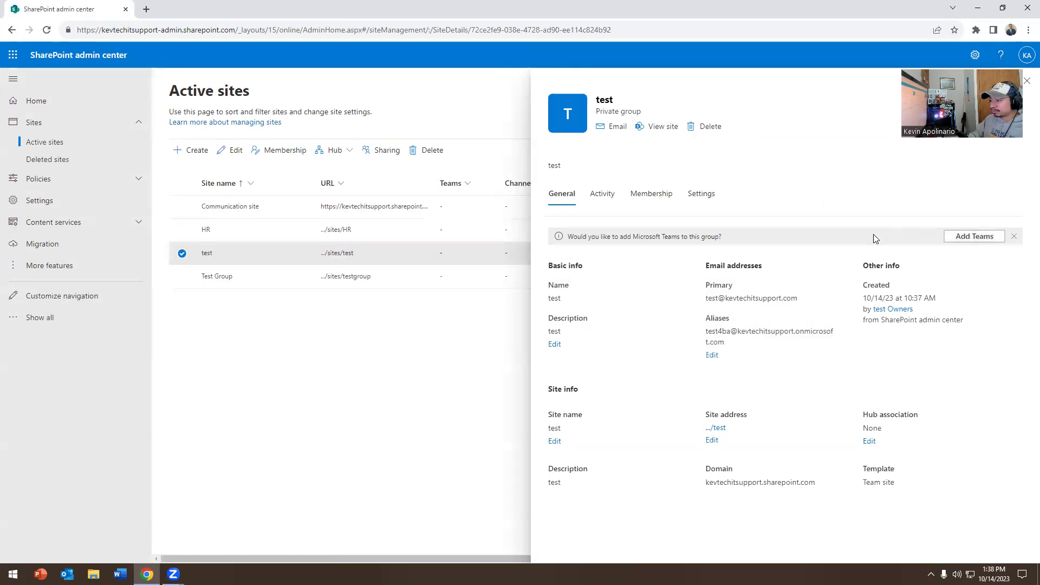
Step: Review the test site's activity statistics and membership, including visitor access
left_click(601, 201)
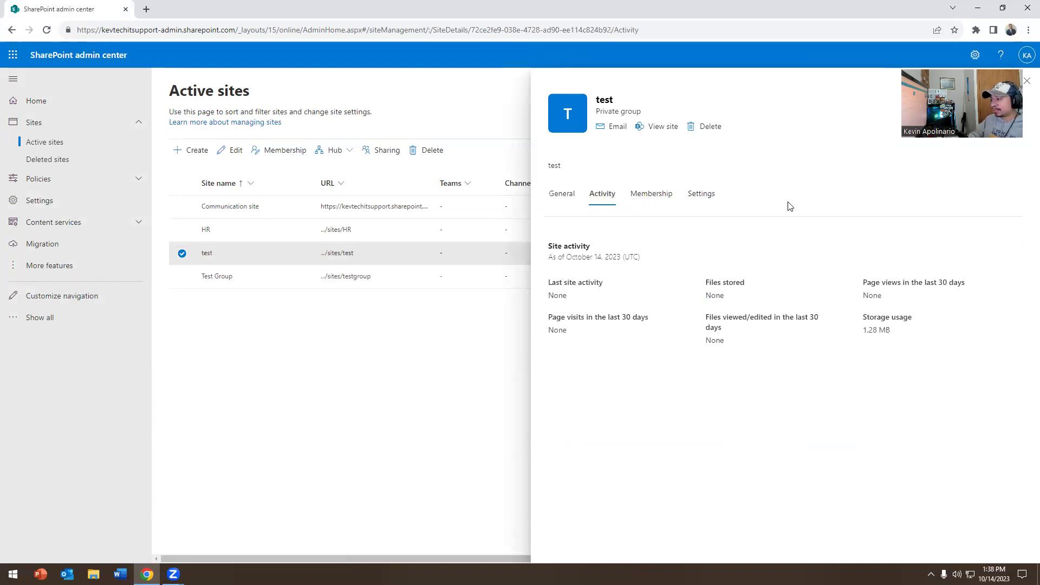
left_click(651, 196)
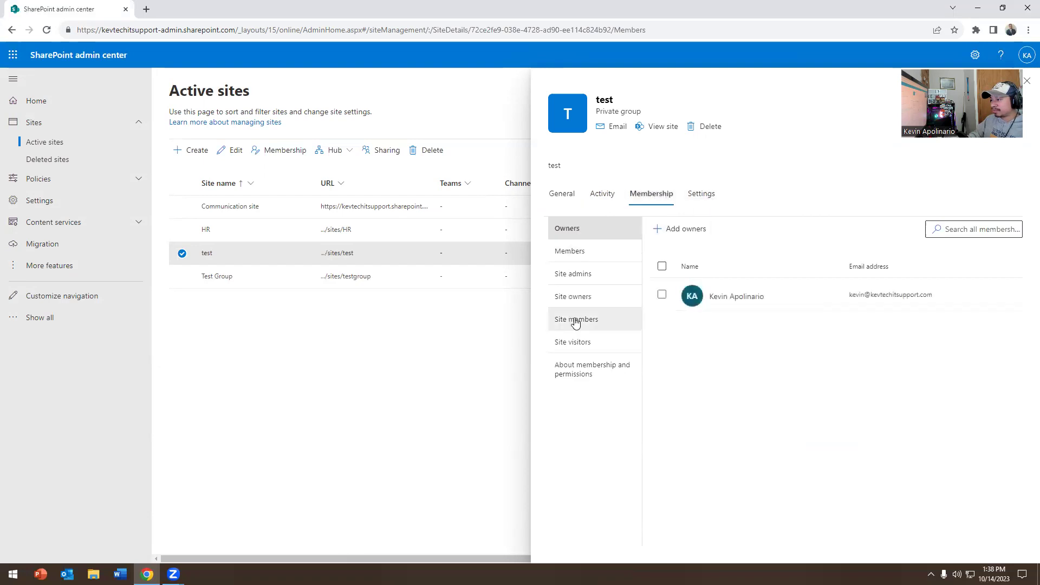
left_click(577, 347)
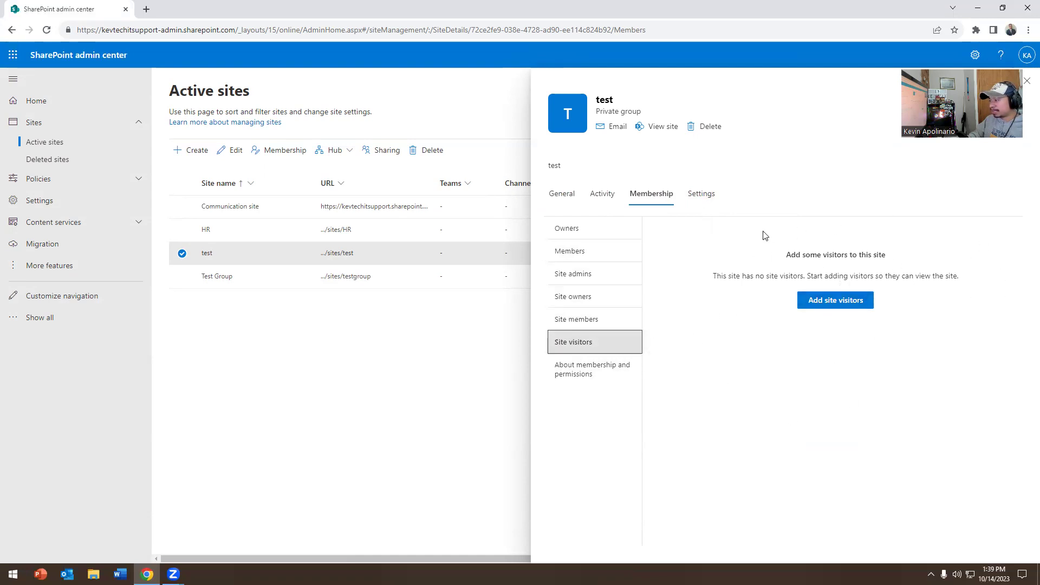
Step: Toggle each team email setting on and back off, leaving settings unchanged
left_click(702, 194)
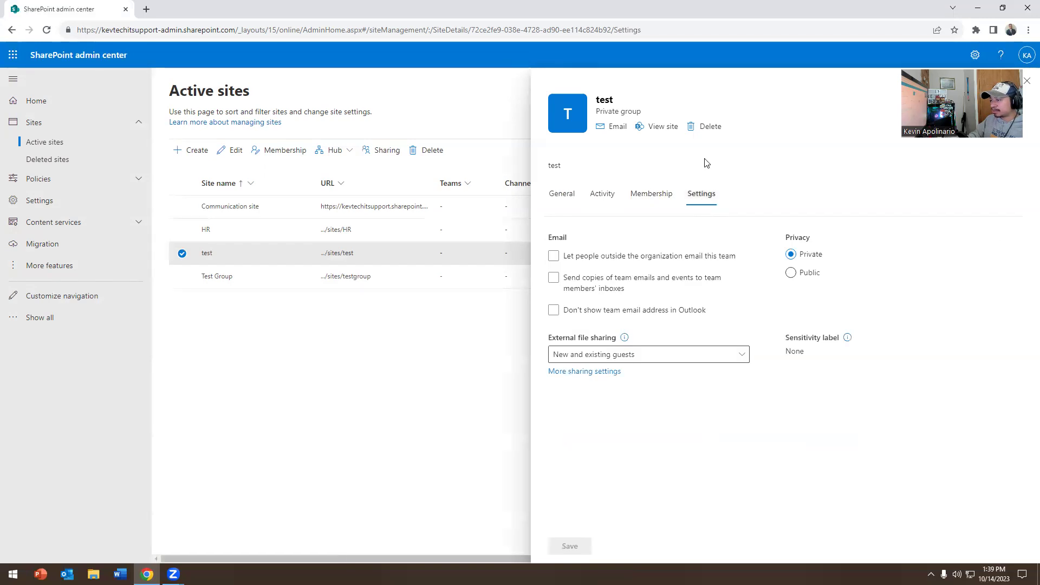
left_click(554, 254)
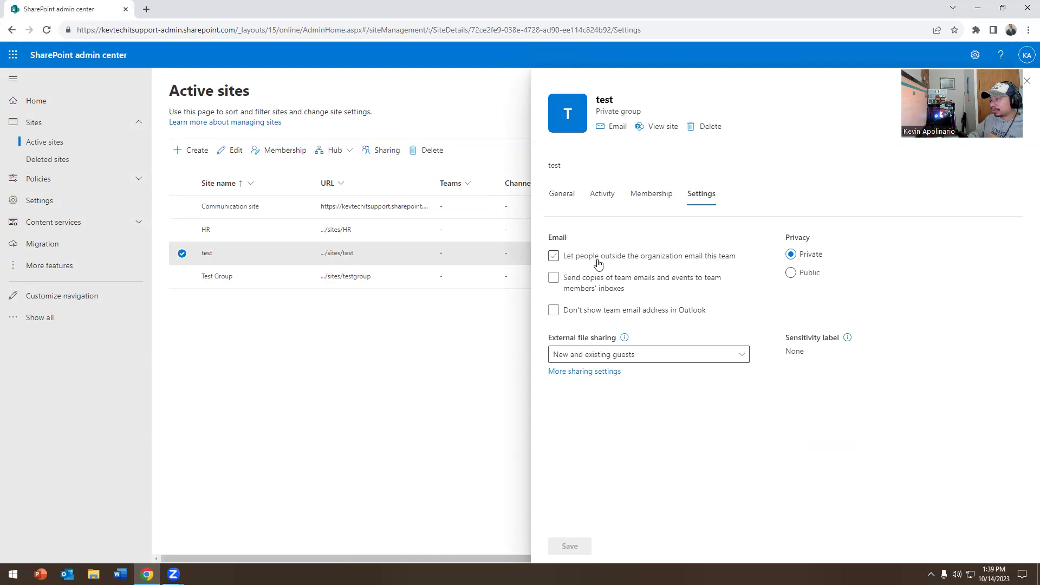
left_click(694, 263)
left_click(580, 286)
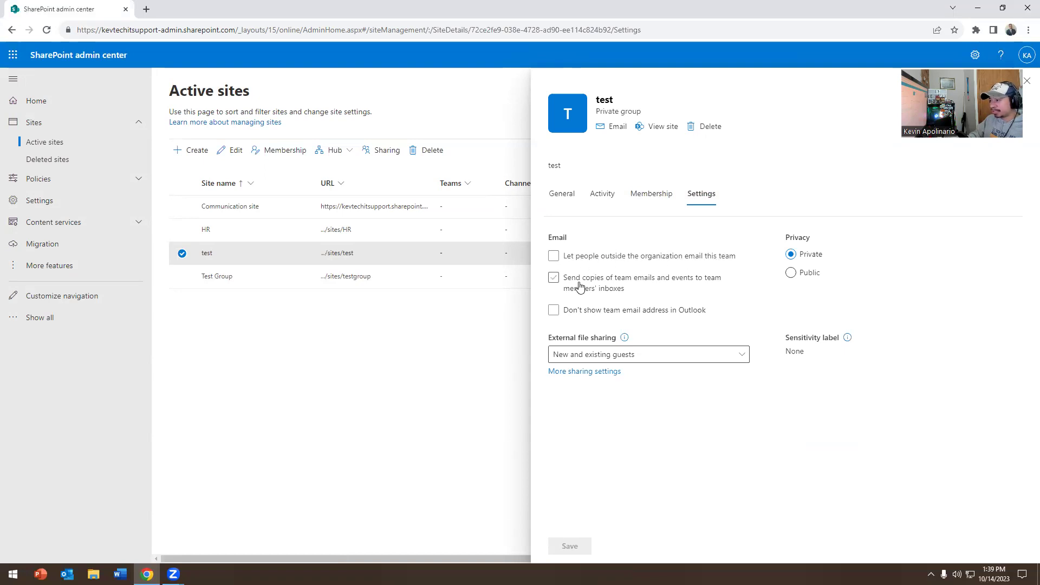
left_click(590, 287)
left_click(568, 311)
left_click(672, 314)
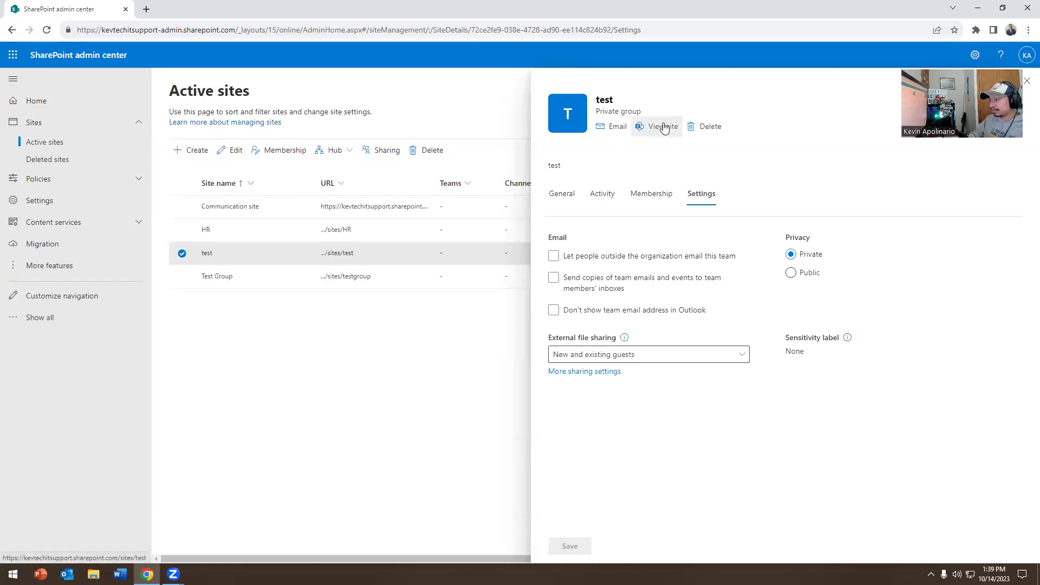
Step: Open the test site in a new tab, skip the design prompt, and show its Create pane
left_click(562, 194)
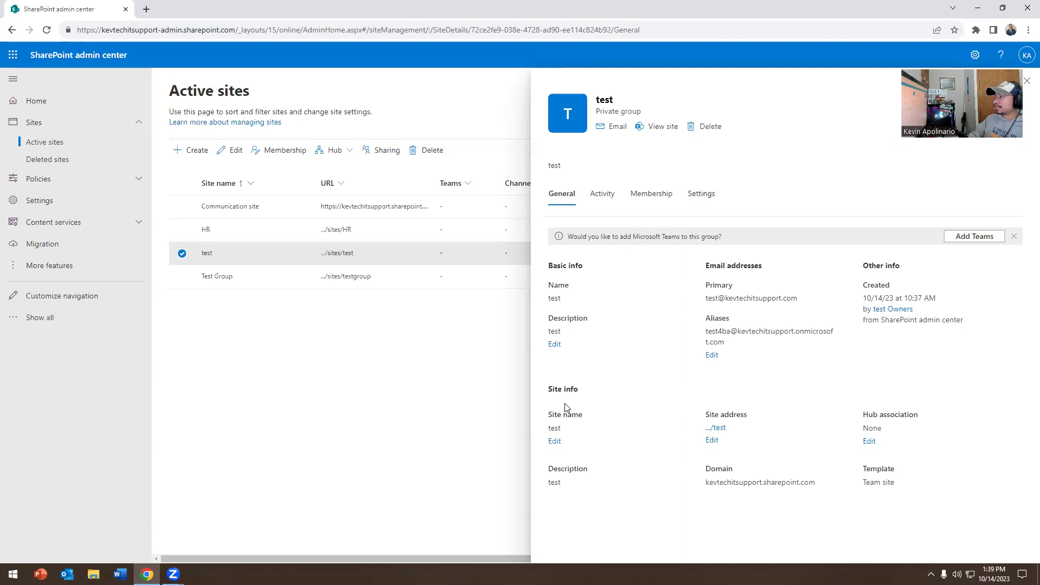
left_click(665, 129)
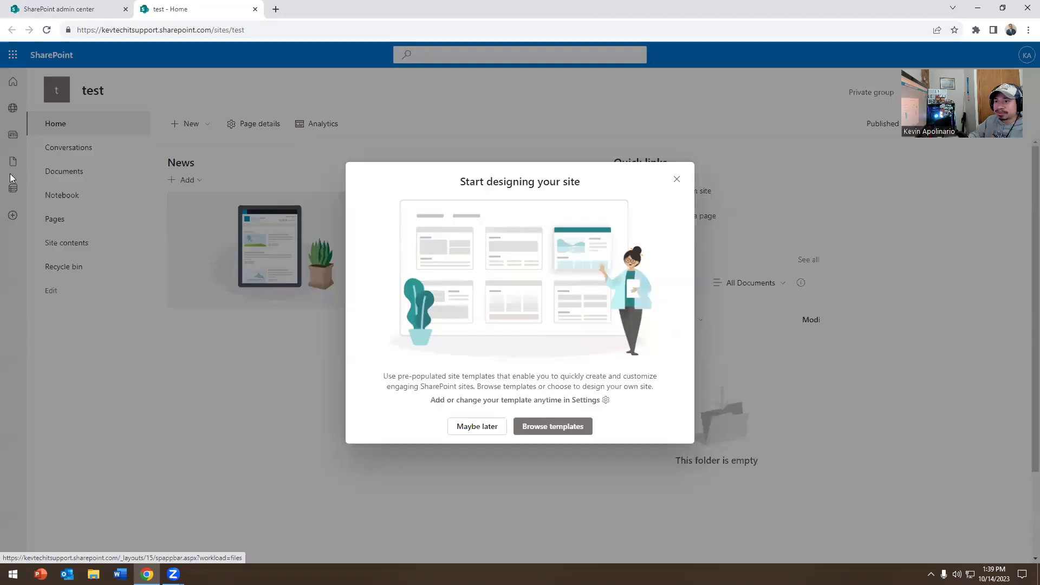
left_click(676, 179)
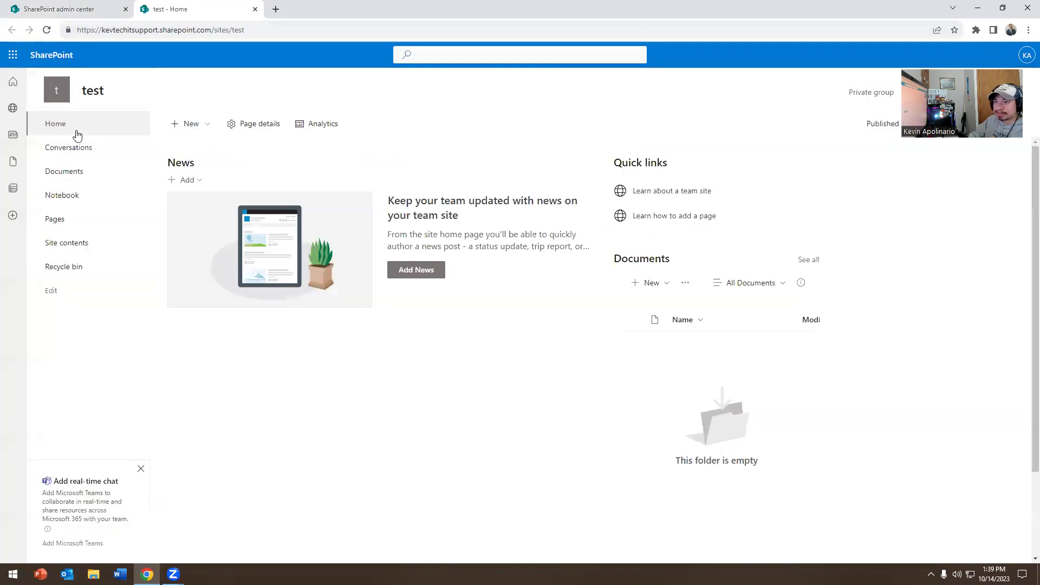
left_click(11, 216)
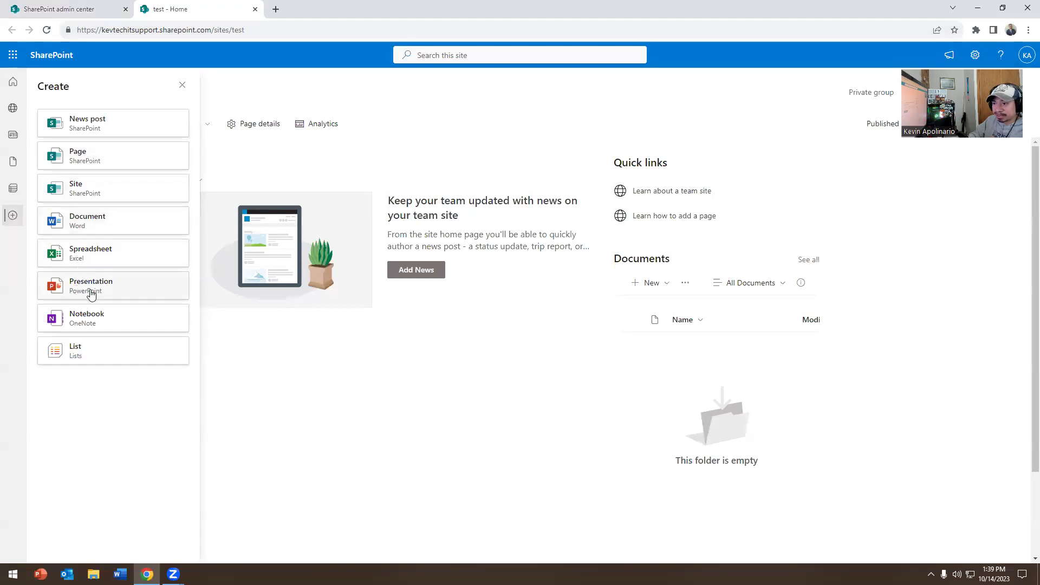
Step: Close the Create panel and show the New menu of addable item types
left_click(269, 372)
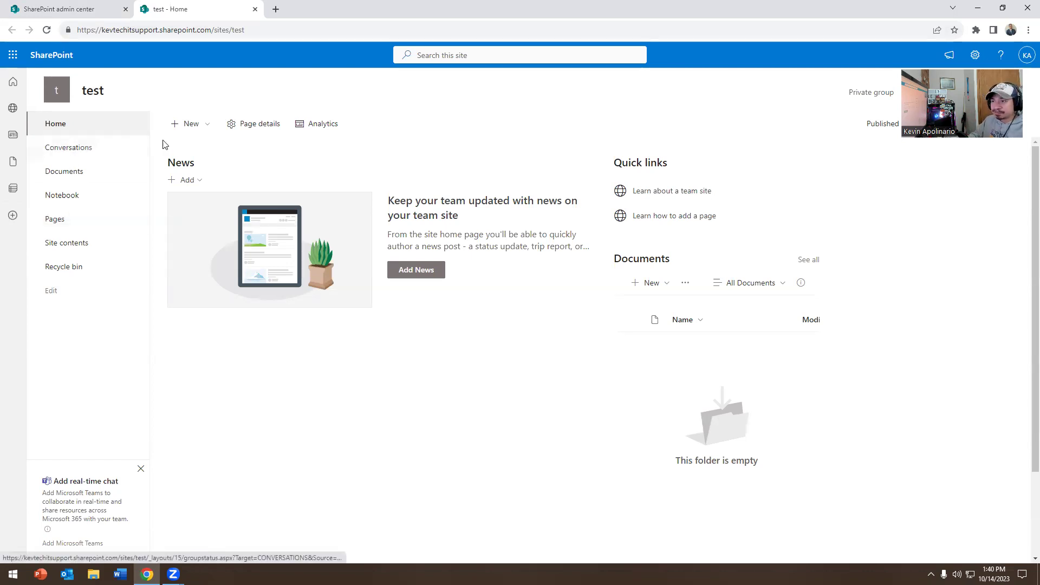
left_click(184, 128)
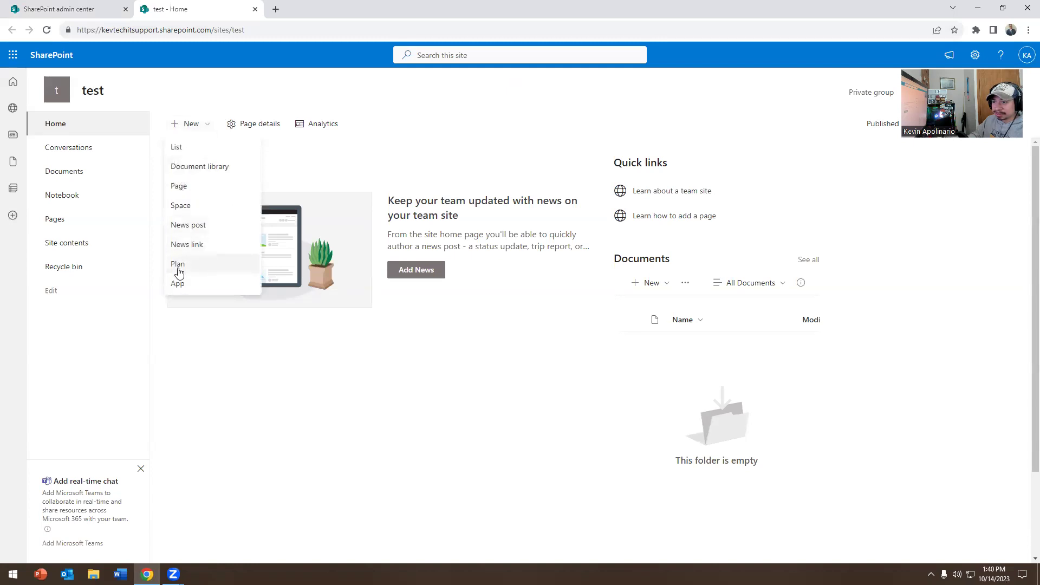
Step: Close the New menu, show the home page details, and check the group's two members
left_click(204, 404)
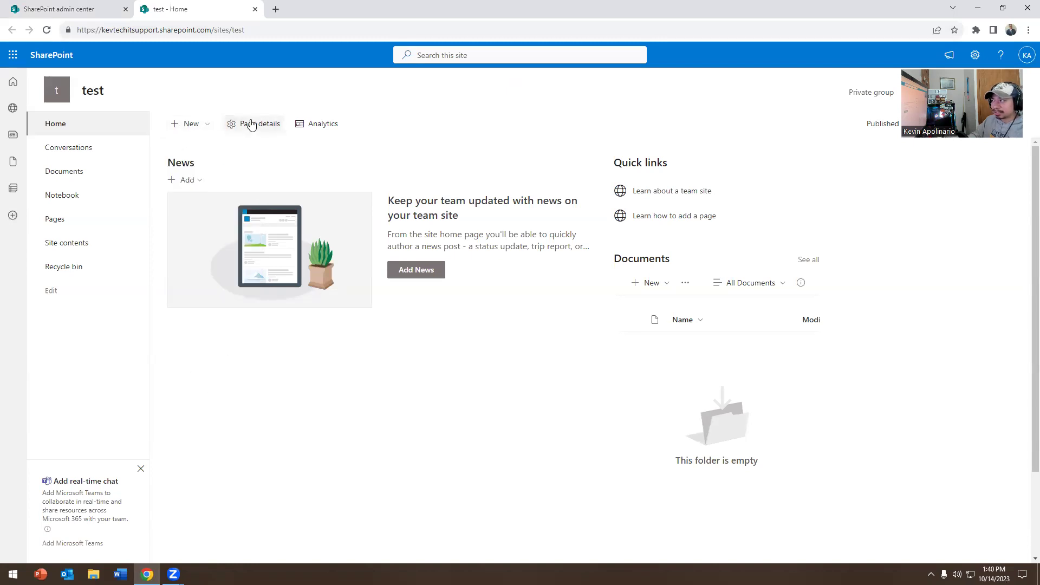
left_click(248, 126)
left_click(248, 125)
left_click(248, 125)
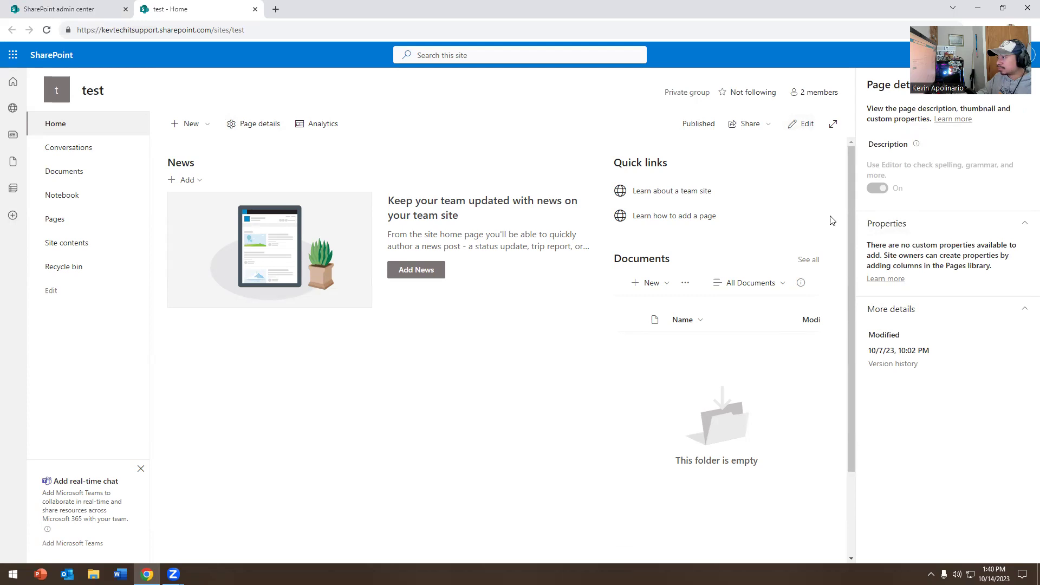
left_click(818, 93)
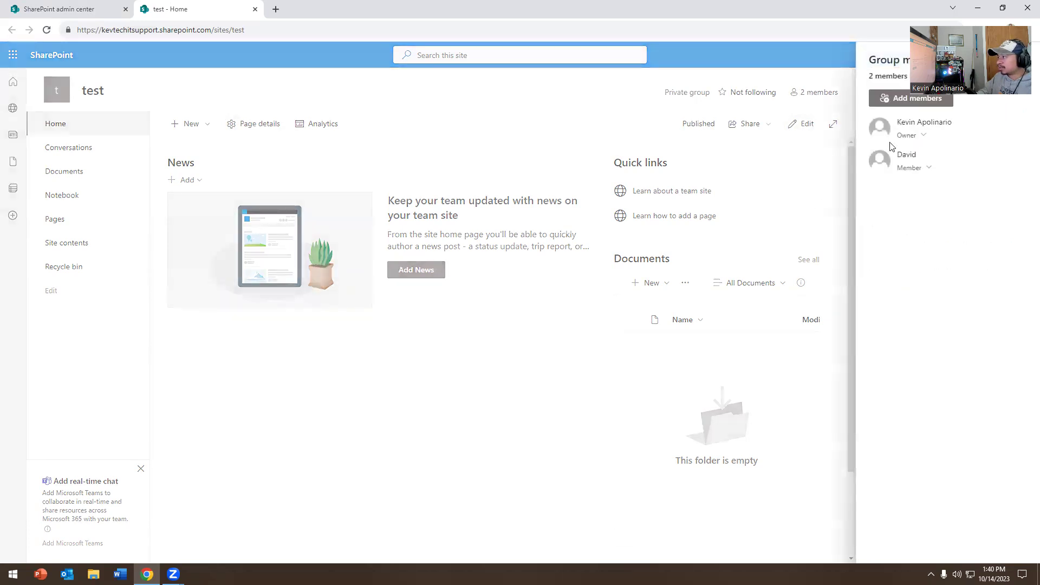
left_click(795, 98)
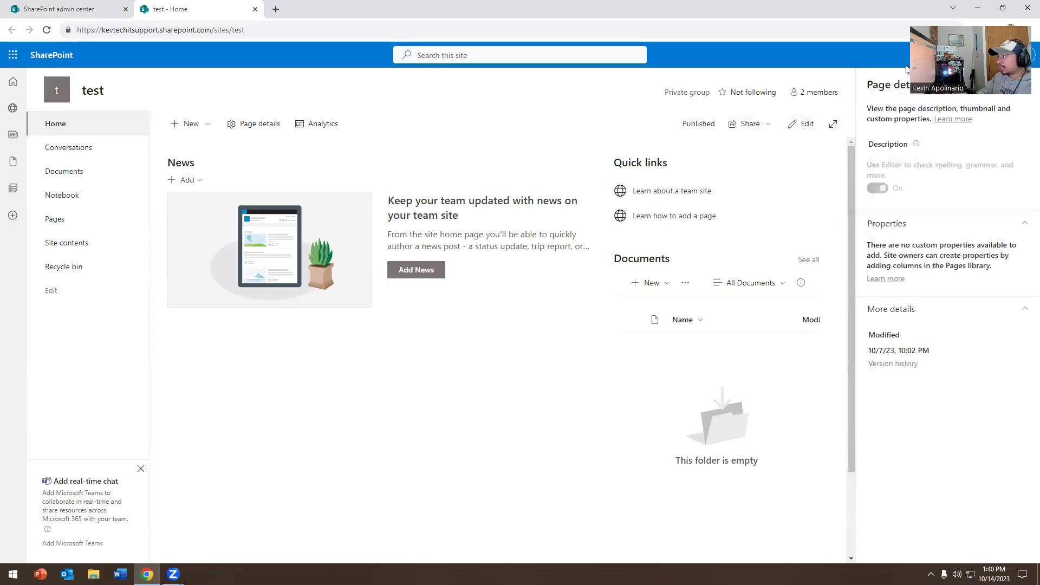
Step: Open the test site's Permissions panel and expand the owners, members and visitors groups
left_click(975, 55)
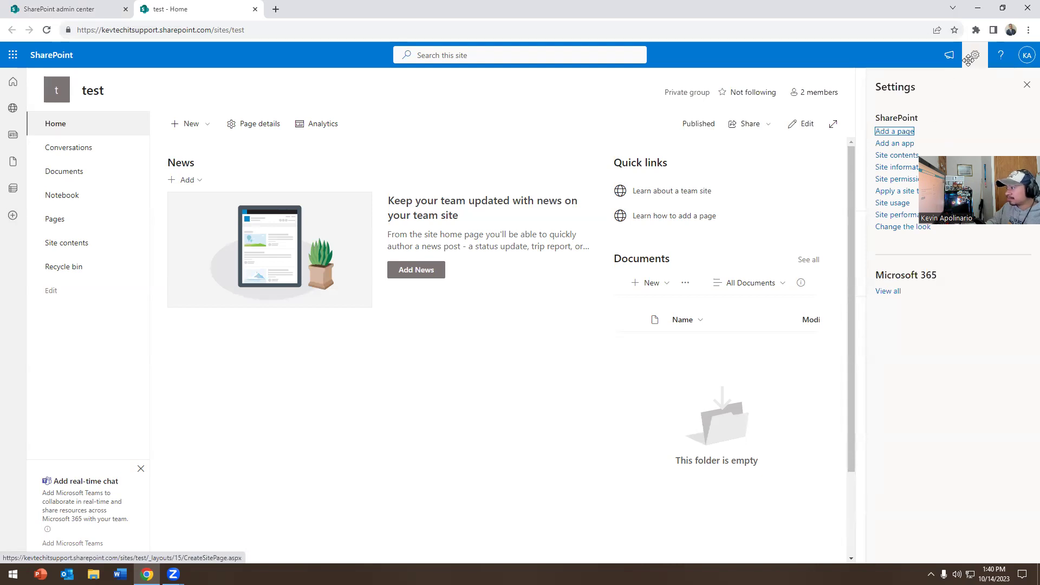
left_click(892, 180)
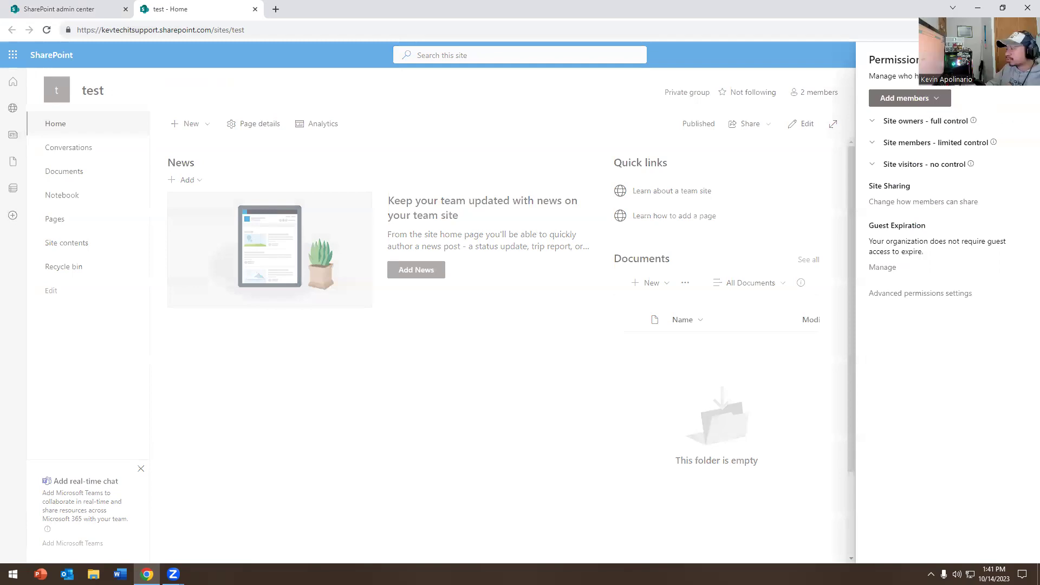
left_click(892, 124)
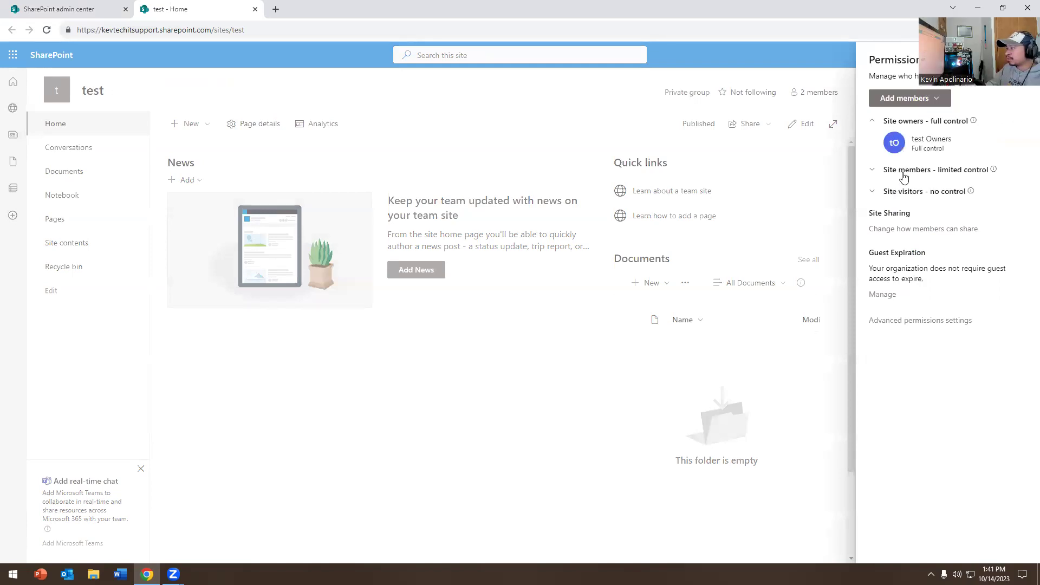
left_click(902, 172)
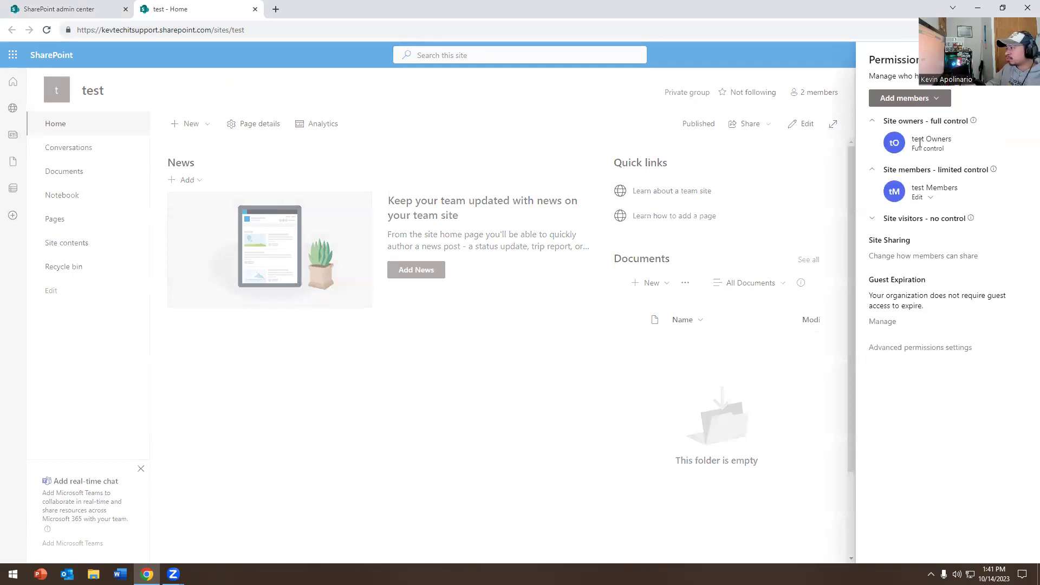
left_click(911, 218)
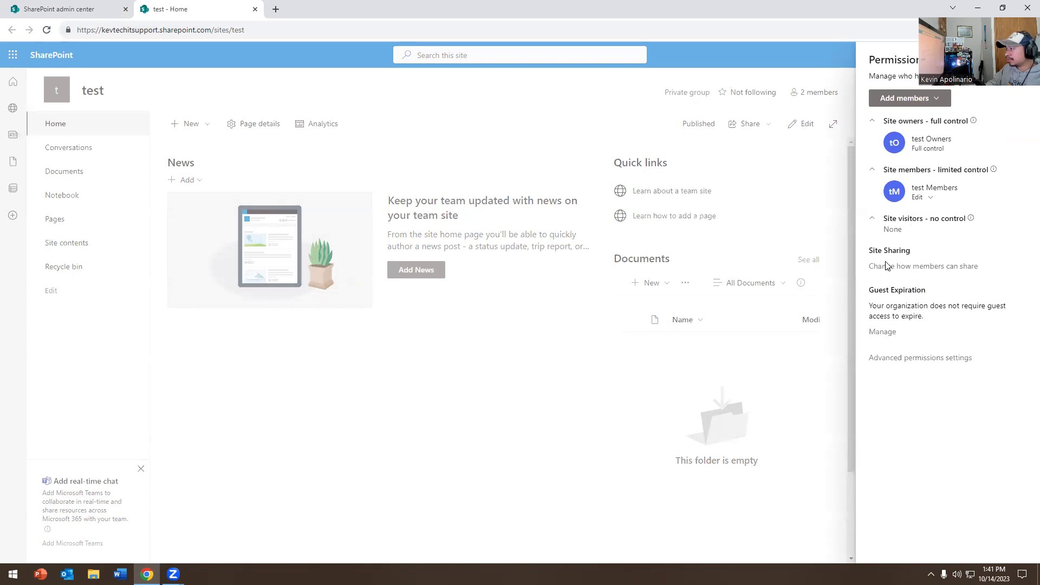
Step: Review the members' sharing option without saving, then view the site usage analytics
left_click(928, 267)
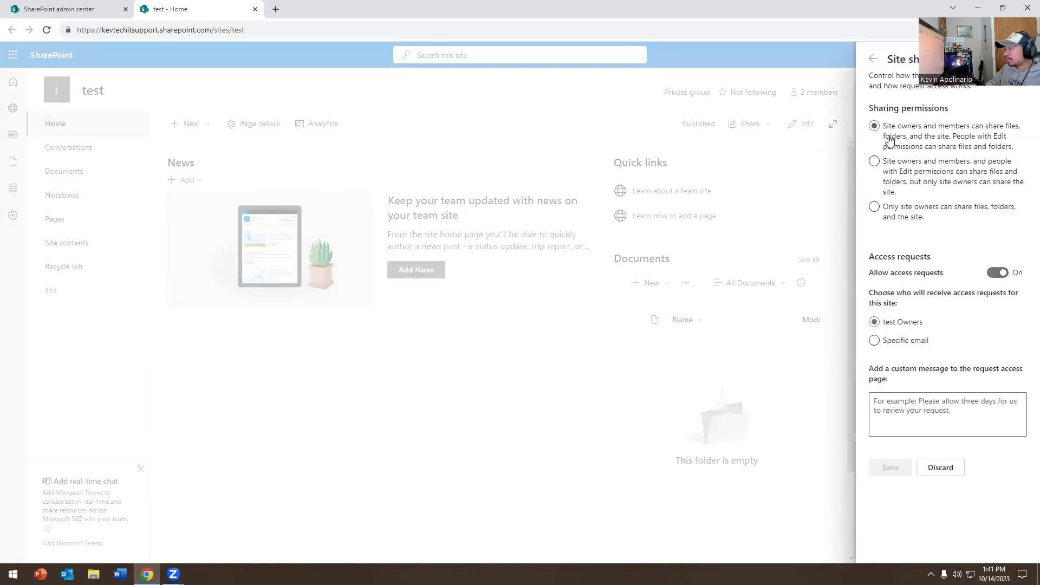
left_click(904, 169)
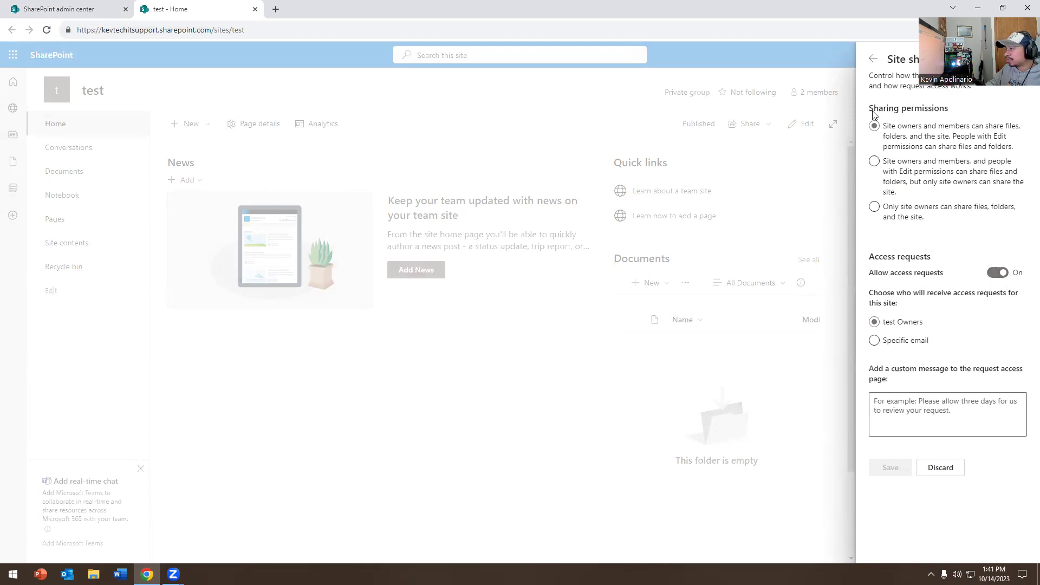
left_click(874, 59)
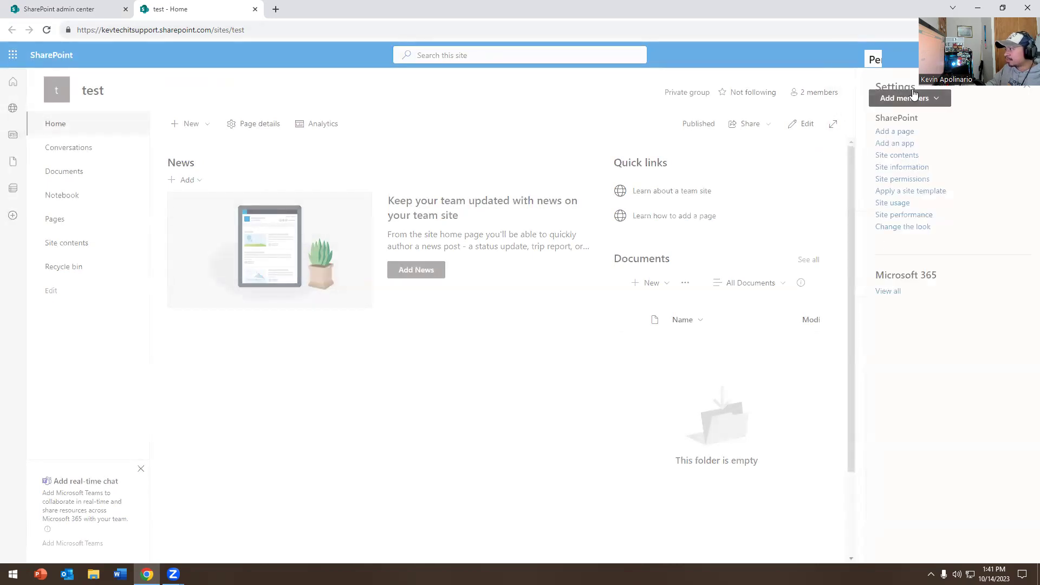
left_click(887, 207)
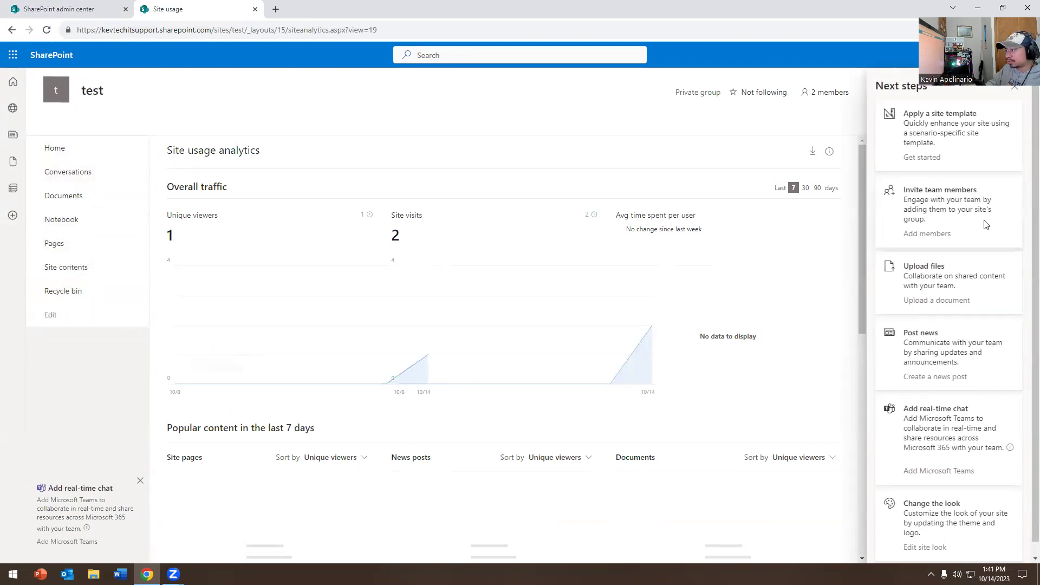
Step: Close the Site usage tab and reopen the test site's home page from its admin center details
left_click(13, 83)
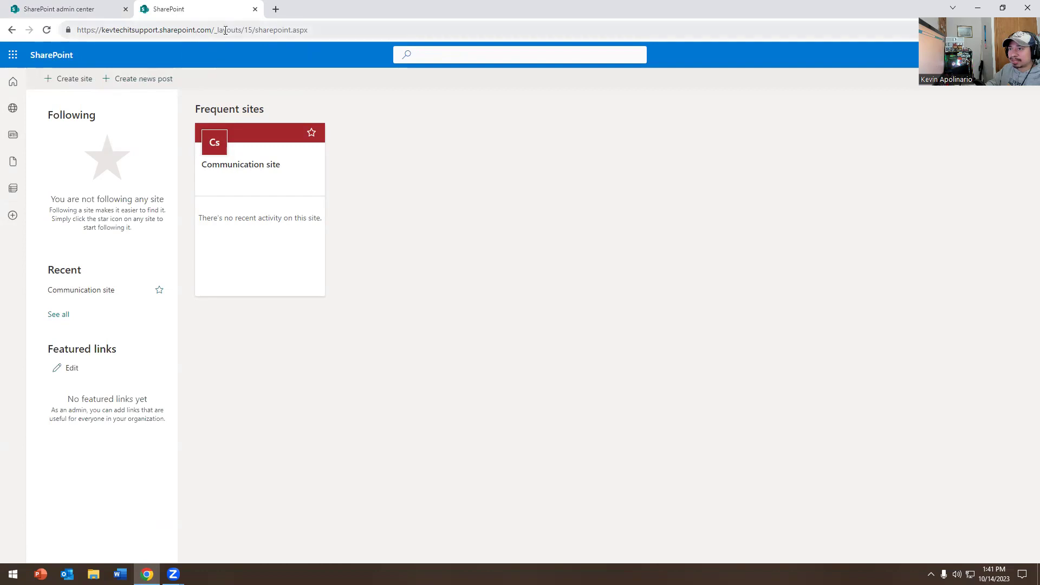
left_click(68, 12)
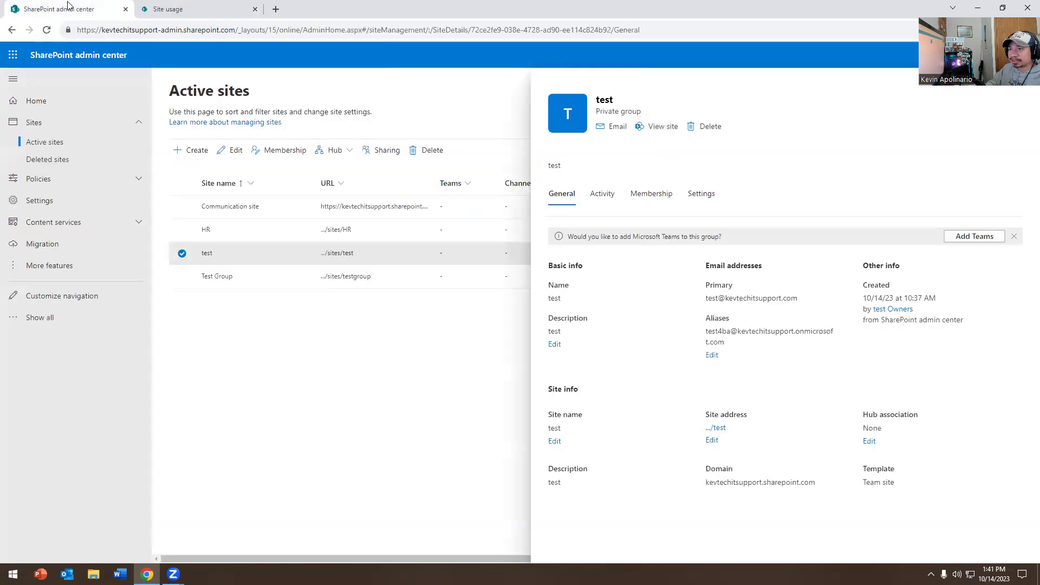
left_click(190, 18)
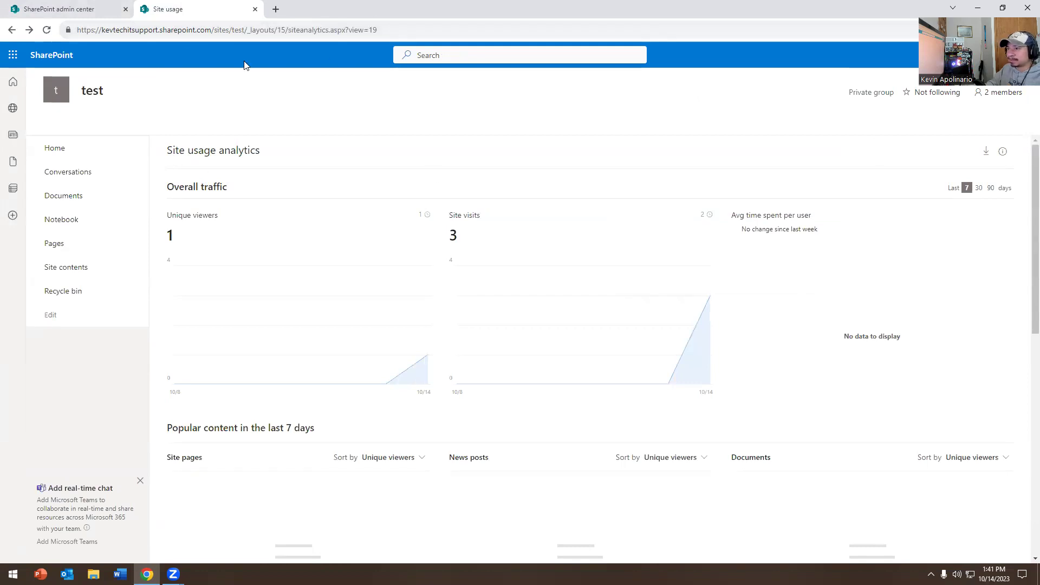
left_click(255, 9)
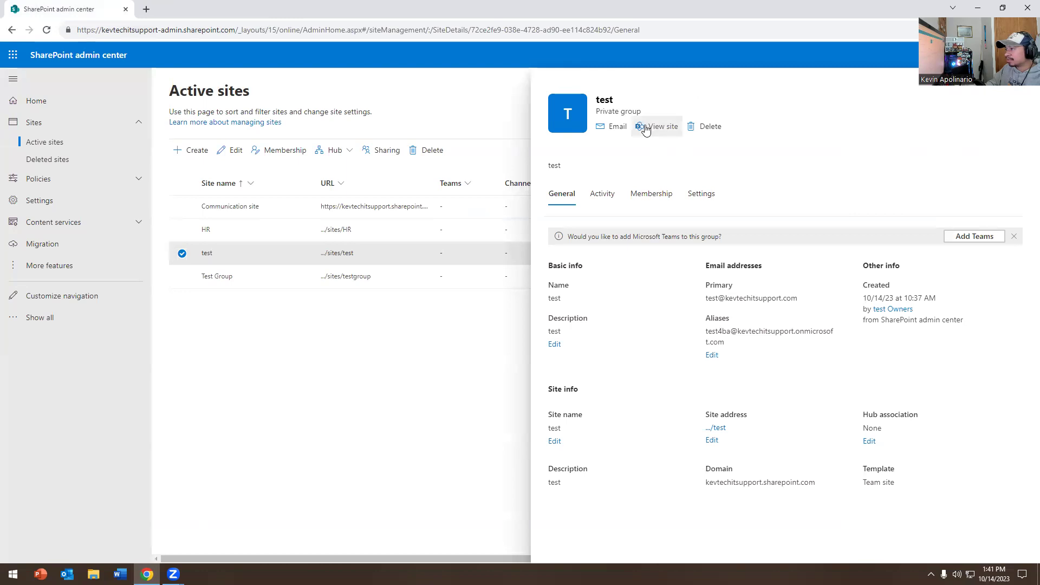
left_click(648, 127)
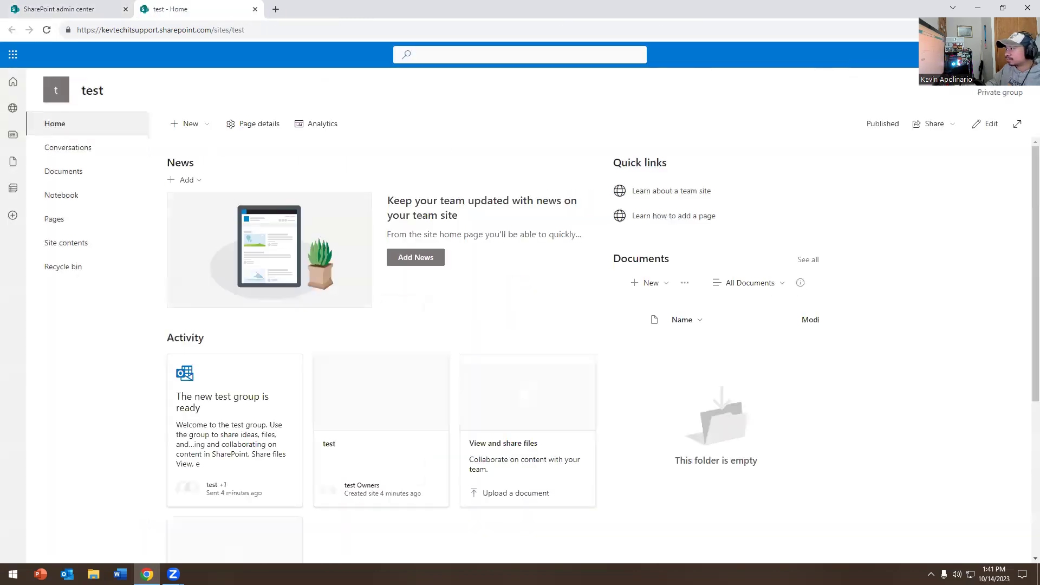
left_click(924, 129)
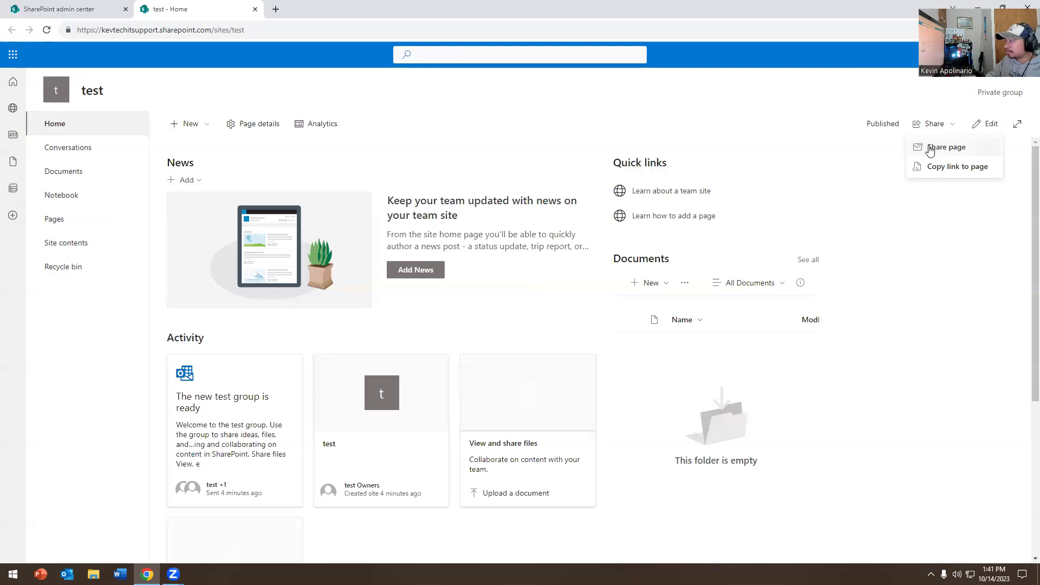
Step: Start sharing the Home page and add an outside Gmail address as the recipient
left_click(936, 151)
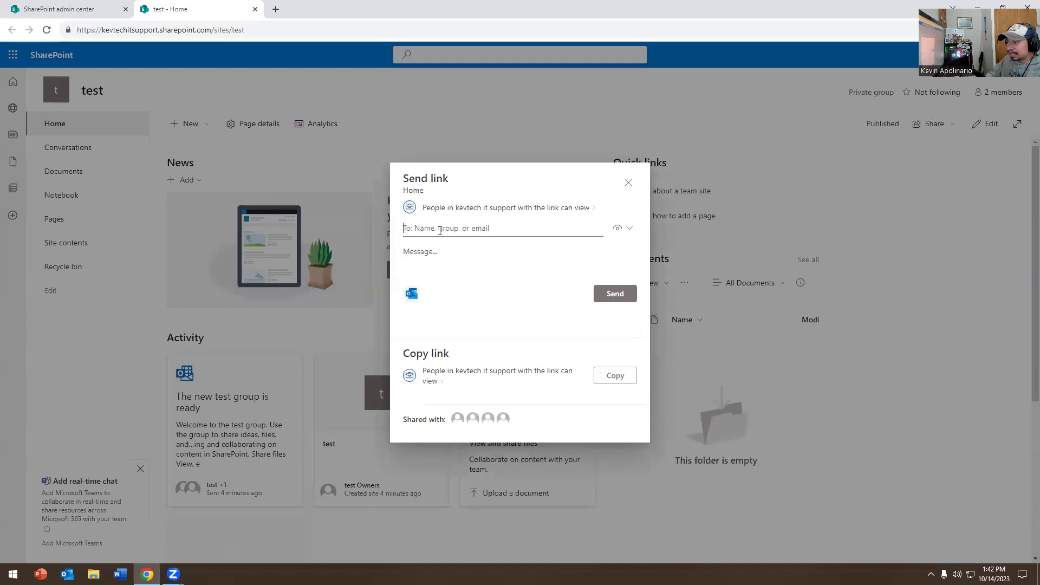
left_click(589, 228)
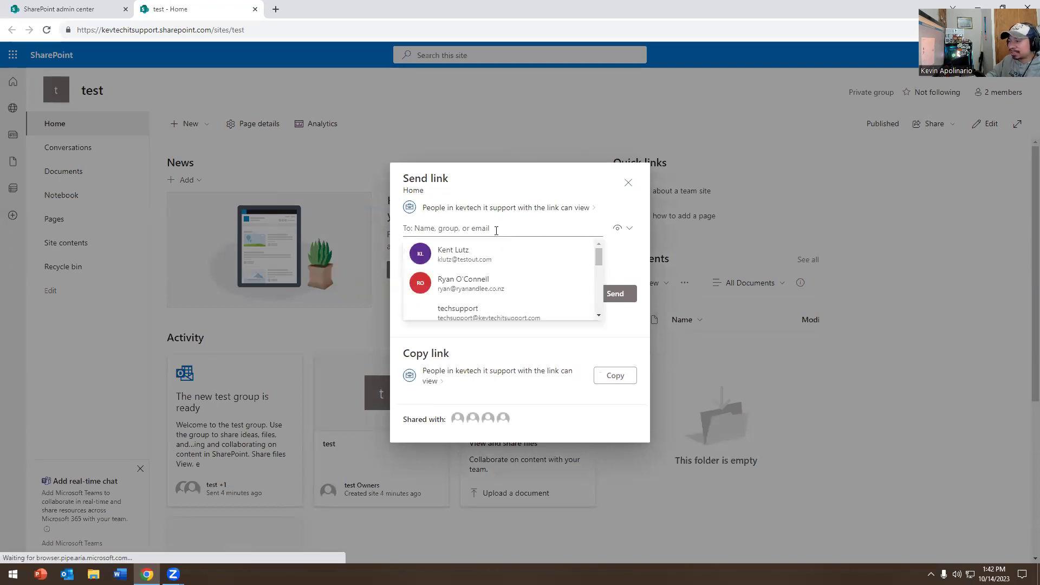
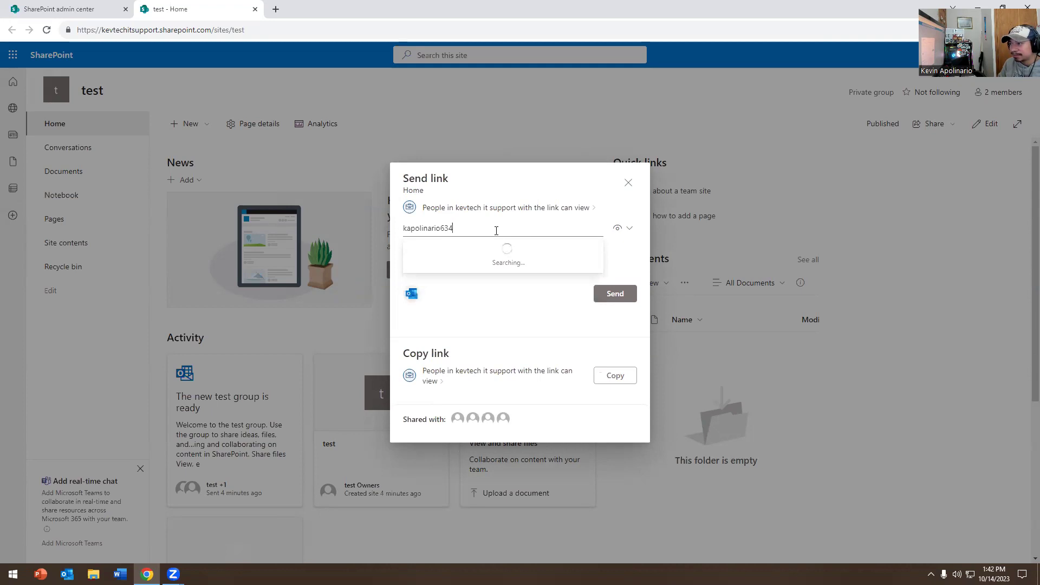
left_click(473, 253)
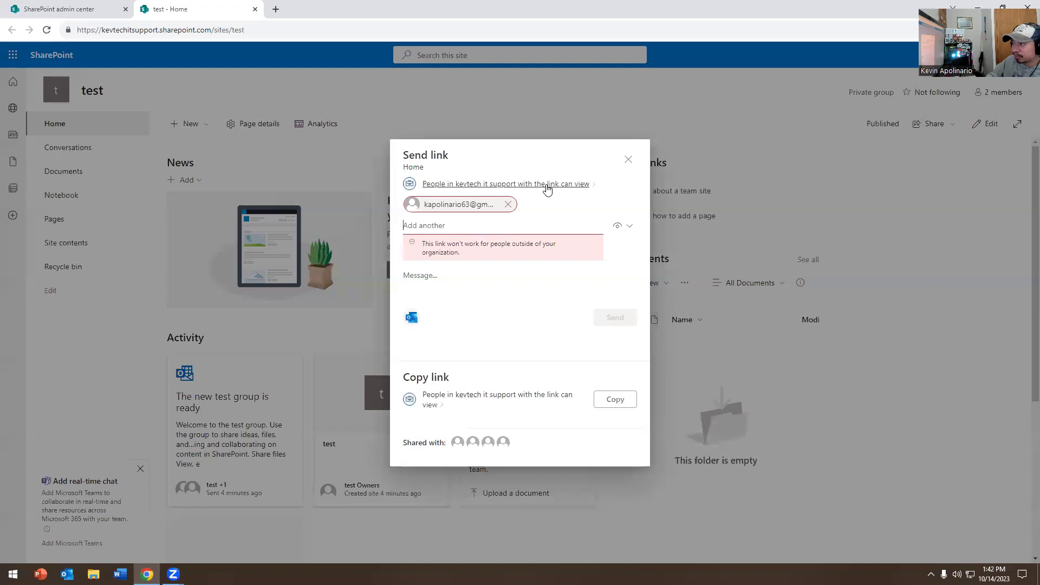
Step: Limit the link to 'People you choose' with Can view, send it, and dismiss the confirmation
left_click(556, 185)
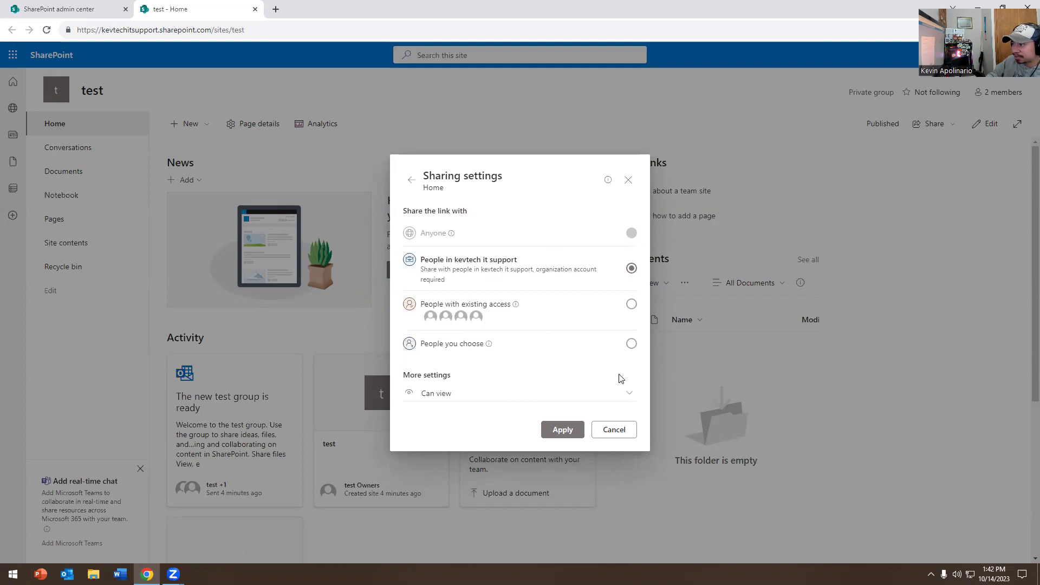
left_click(632, 344)
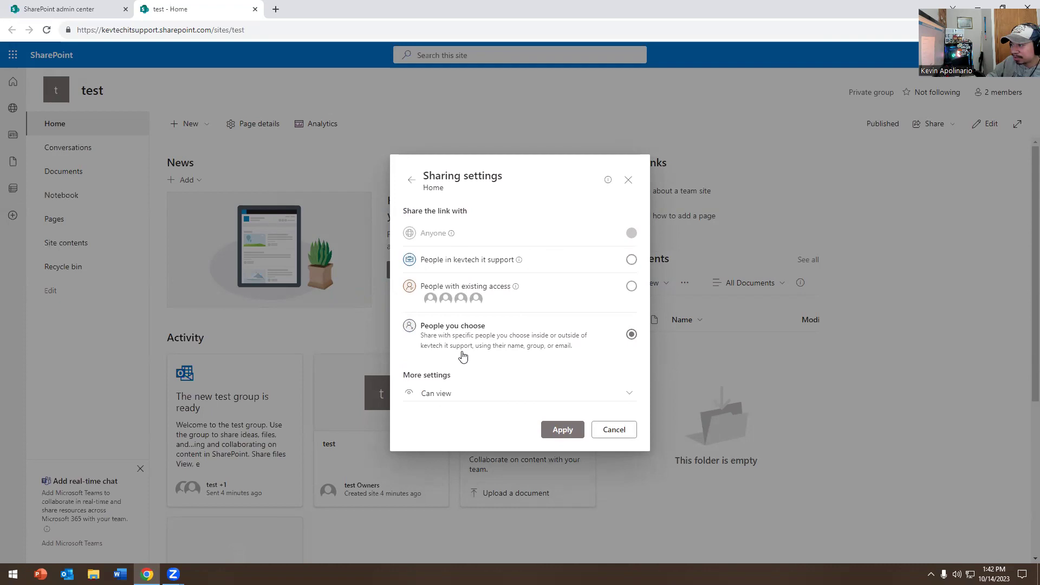
left_click(607, 392)
left_click(642, 364)
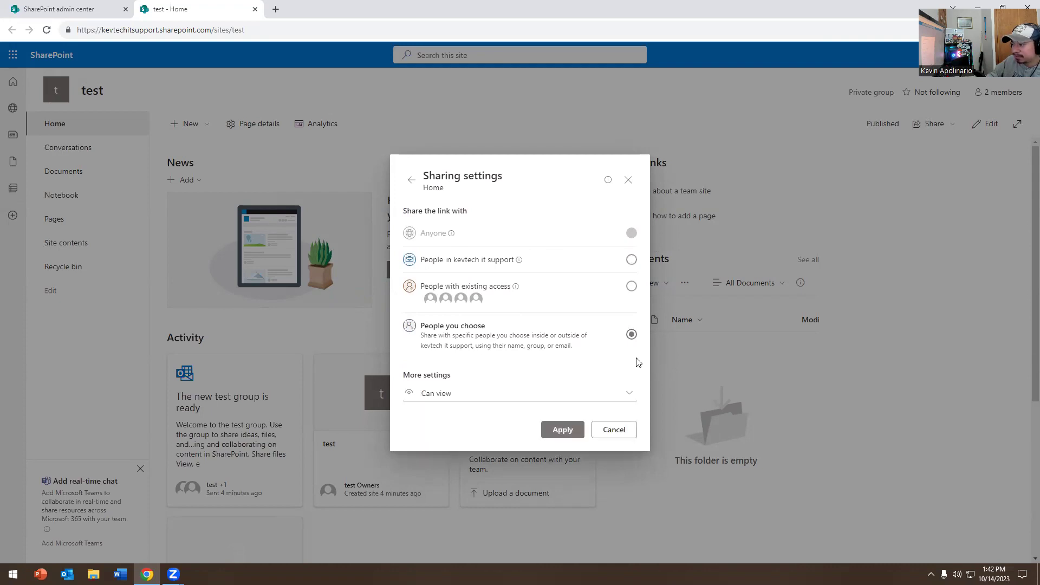
left_click(561, 428)
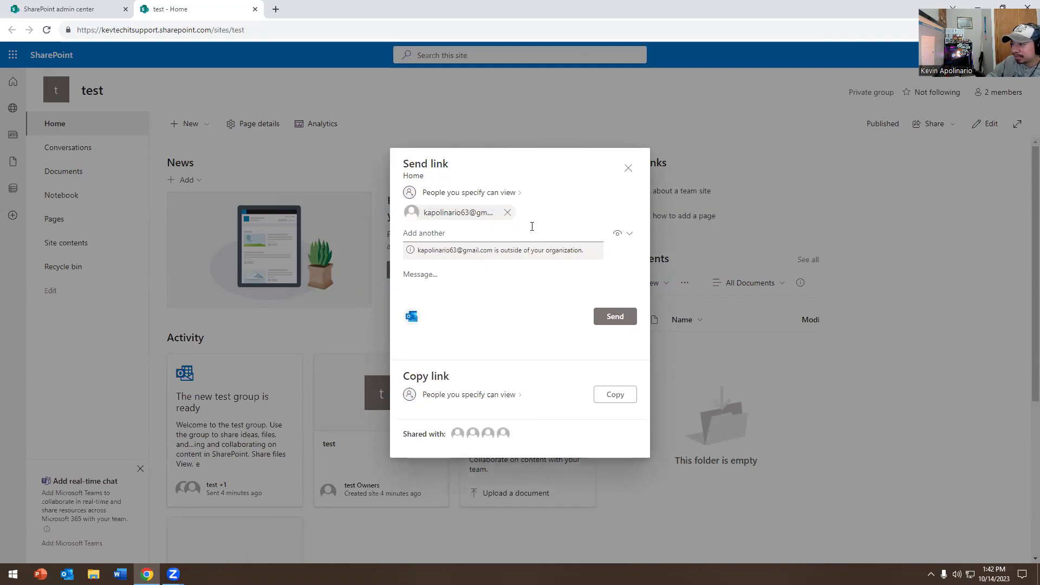
left_click(611, 313)
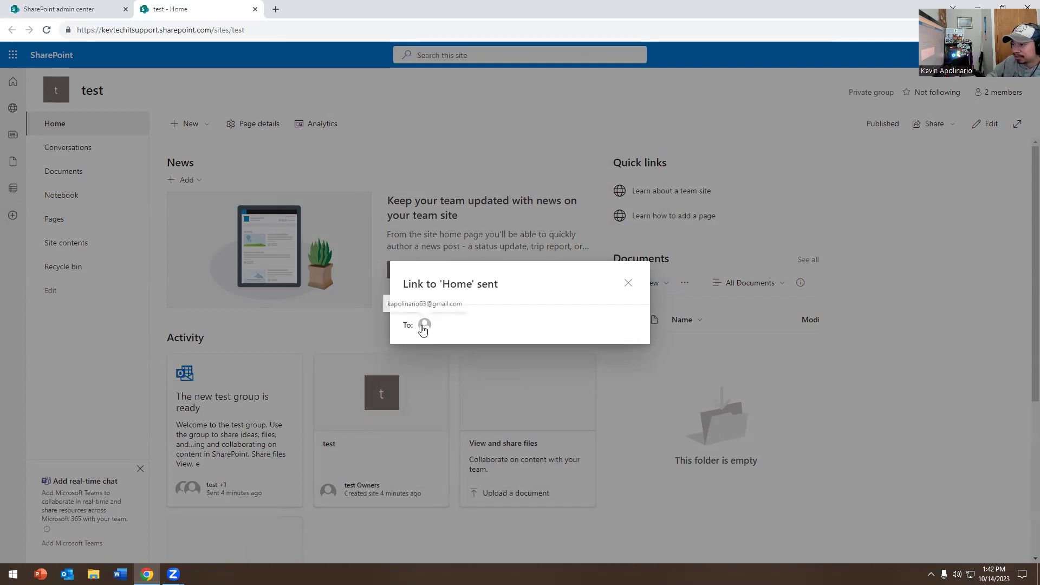
left_click(627, 284)
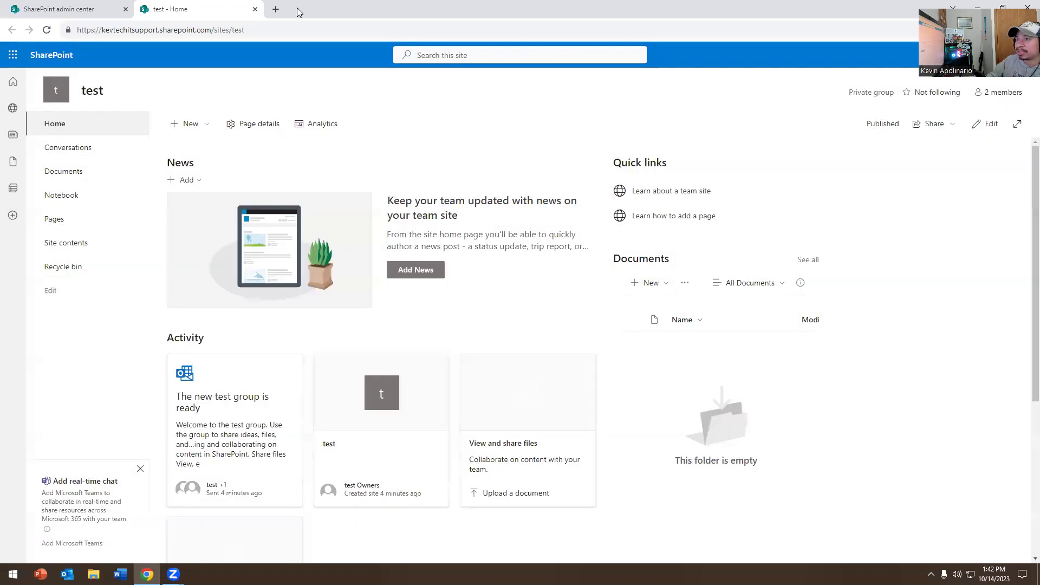
left_click(276, 9)
key("ctrl+w")
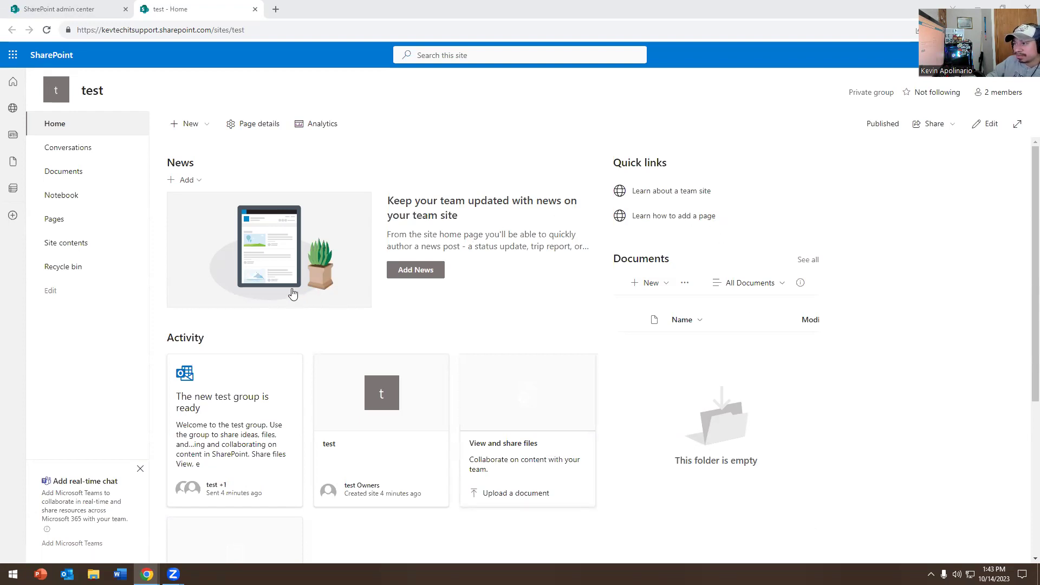
left_click(929, 128)
Step: Open the shared test Home page via the Open button in the Gmail sharing e-mail
left_click(933, 147)
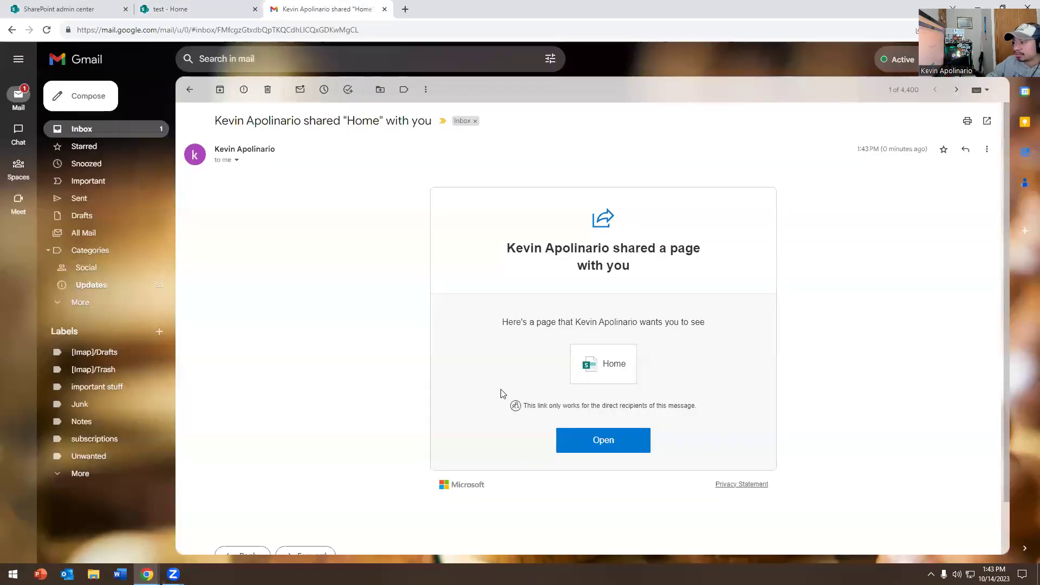
left_click(605, 445)
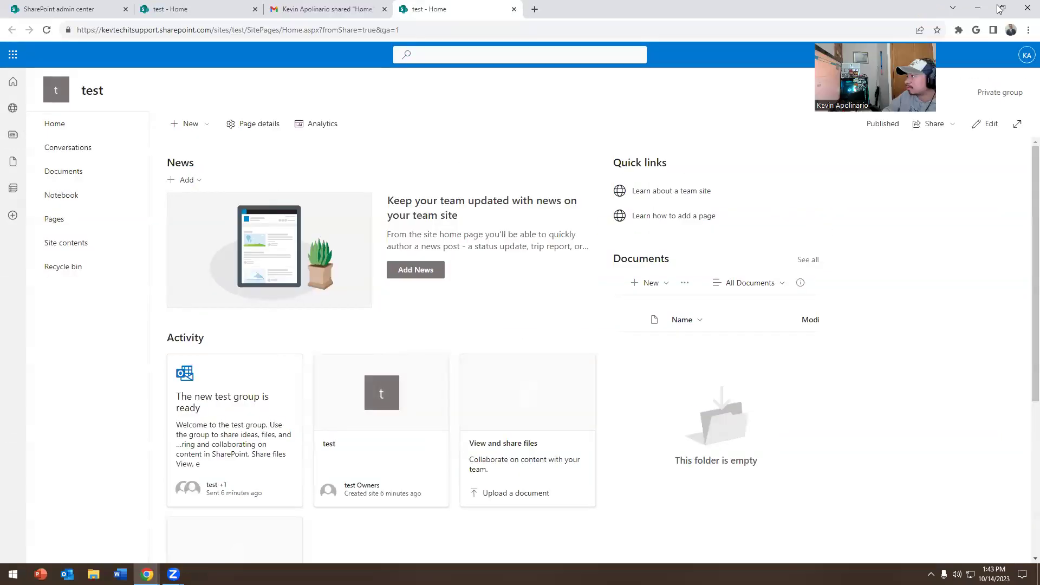
Step: Check the signed-in account, then close the shared-link tab, Gmail tab and Send link dialog
left_click(1025, 58)
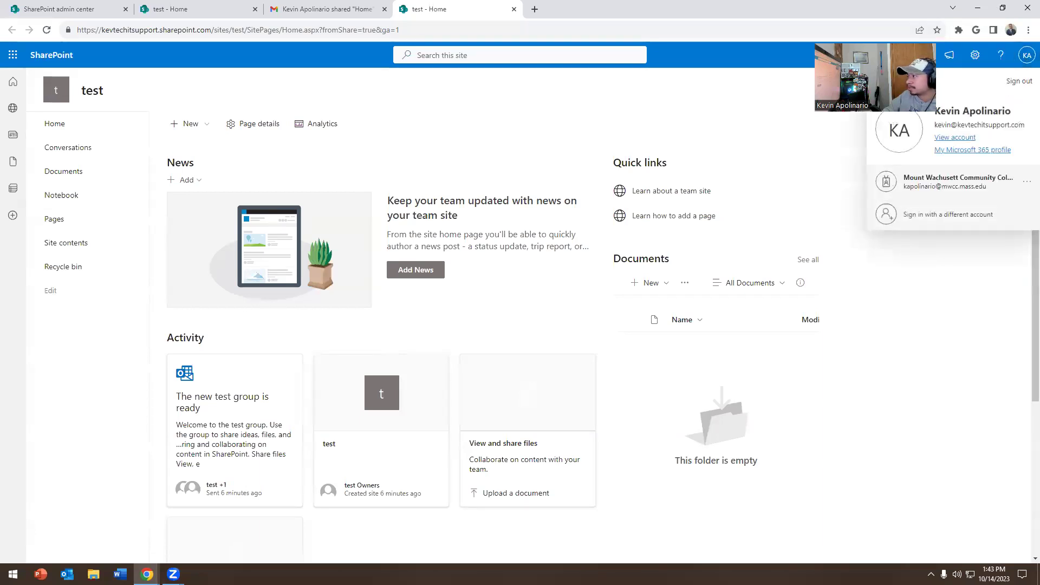
left_click(360, 149)
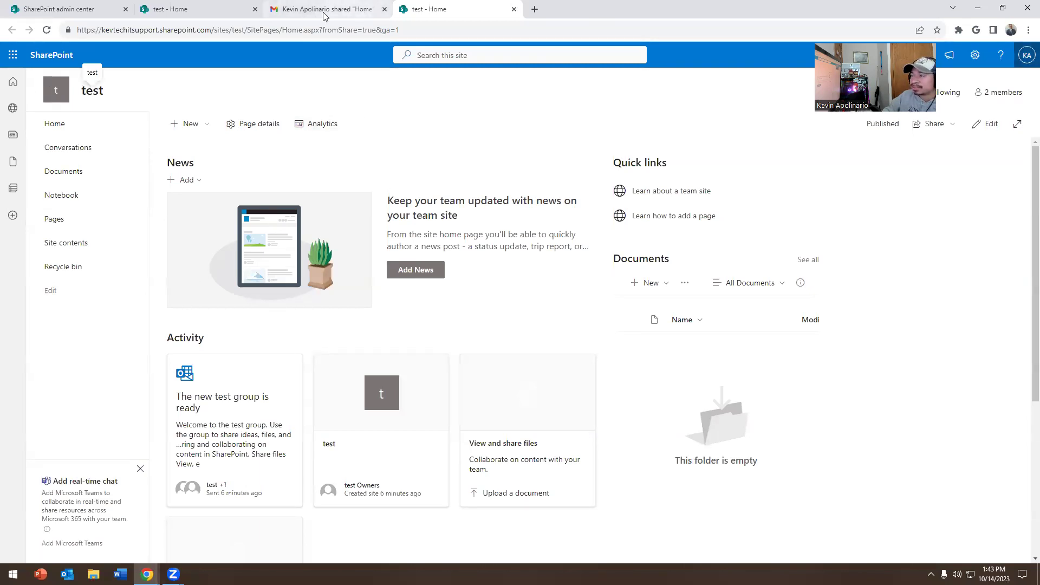
left_click(514, 9)
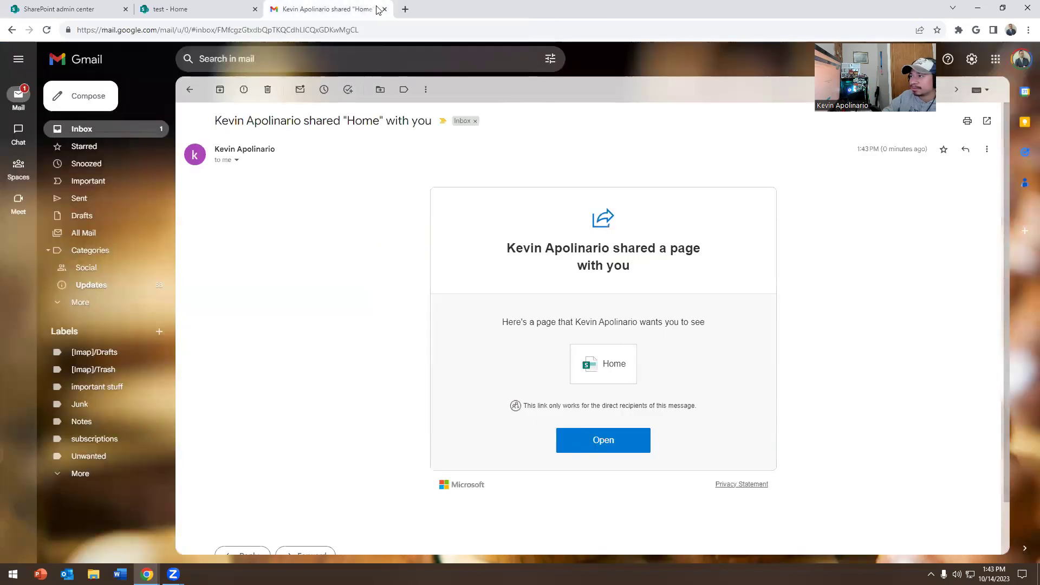
left_click(384, 9)
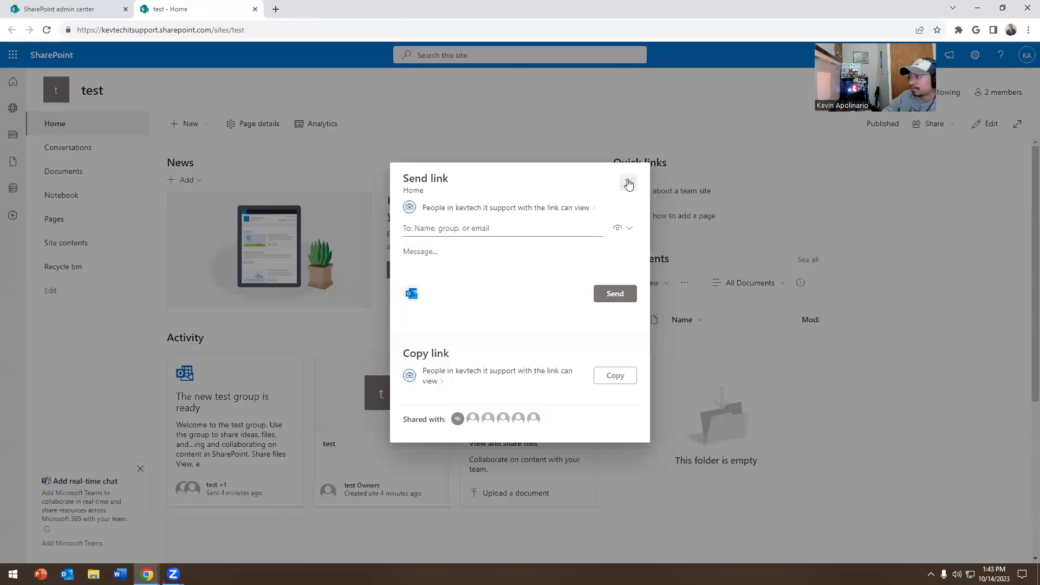
left_click(627, 183)
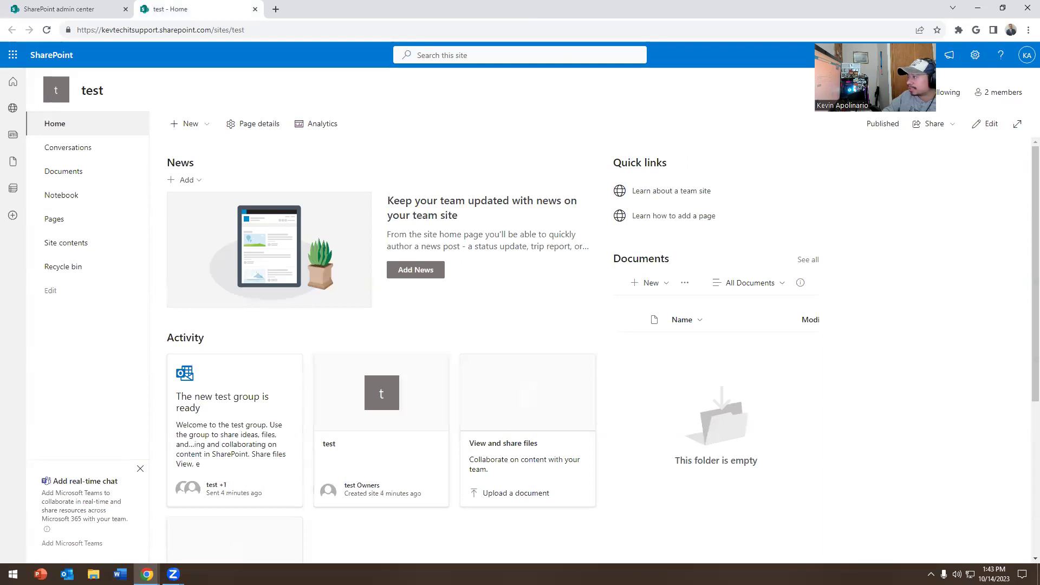
left_click(975, 55)
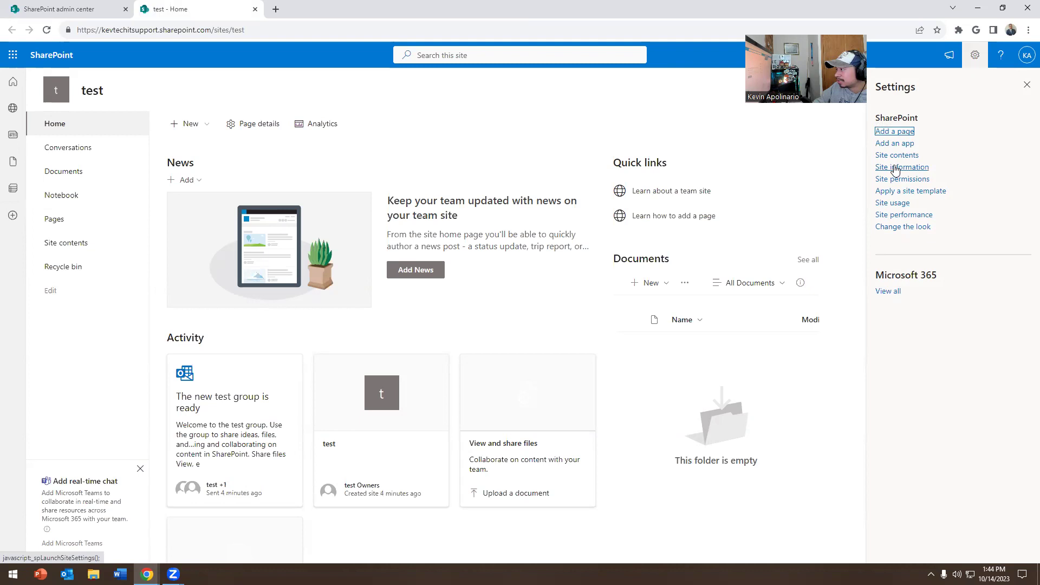
Step: Check the site's privacy setting in Site information, keep it private, and cancel
left_click(894, 166)
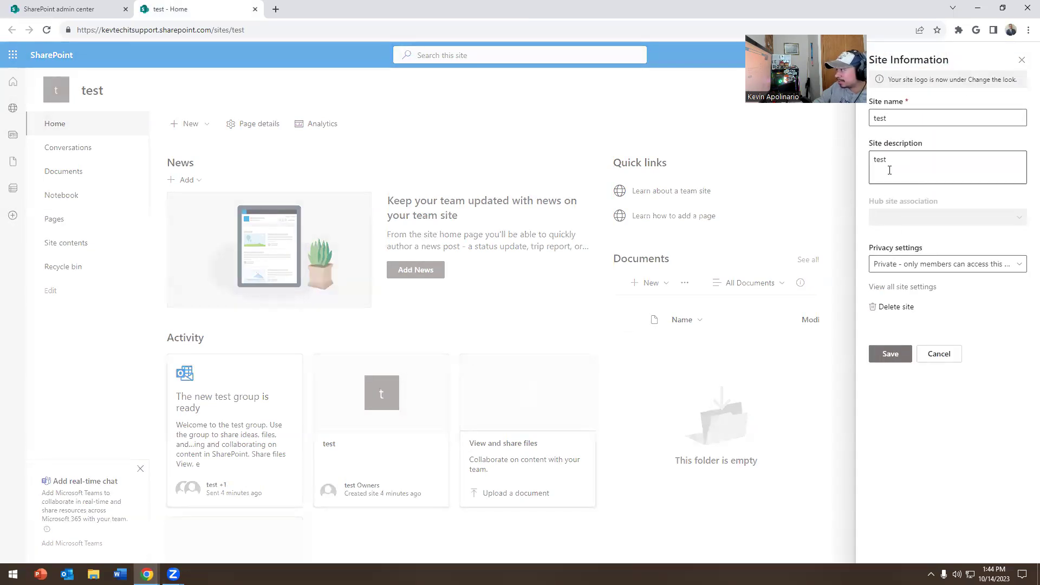
left_click(925, 265)
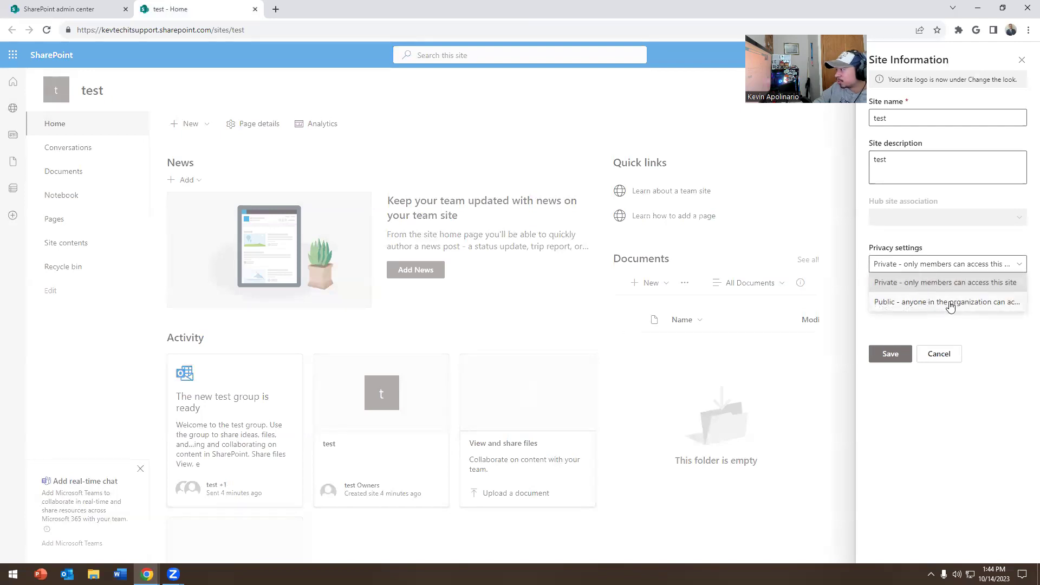
left_click(945, 233)
left_click(939, 354)
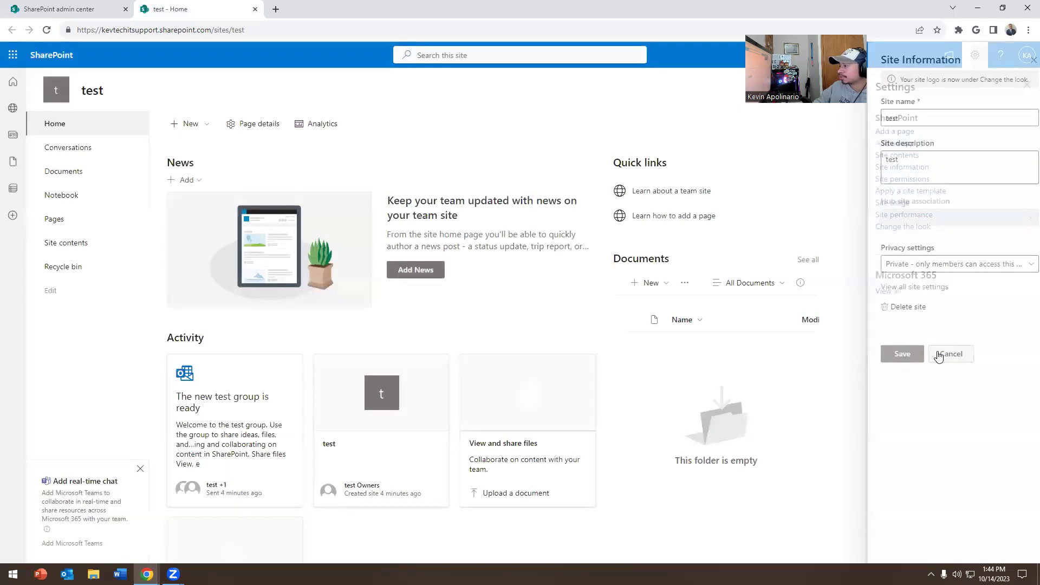
Step: Browse the Change the look themes without changing anything, then return to the admin center
left_click(916, 226)
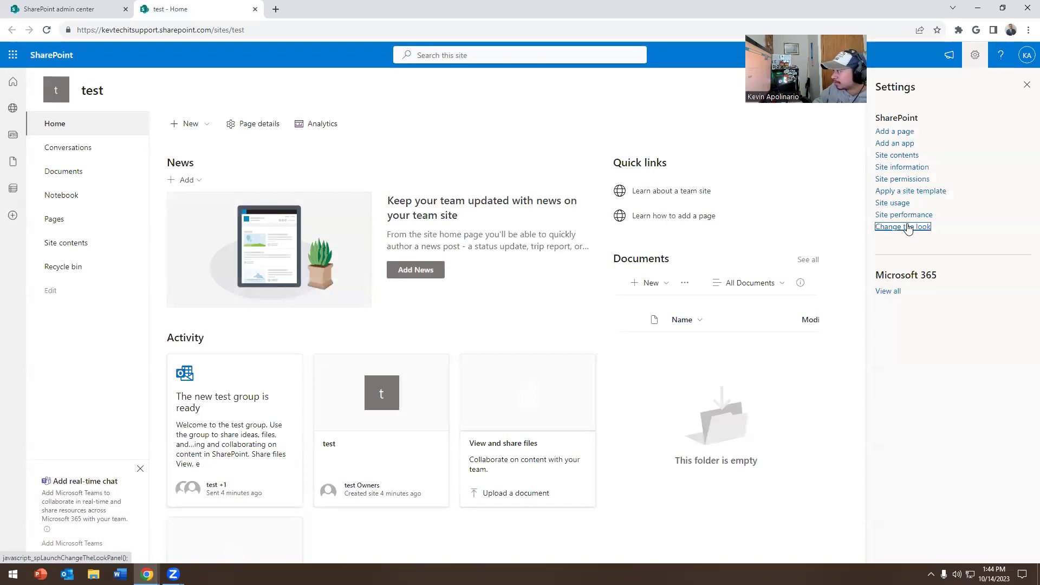
left_click(911, 112)
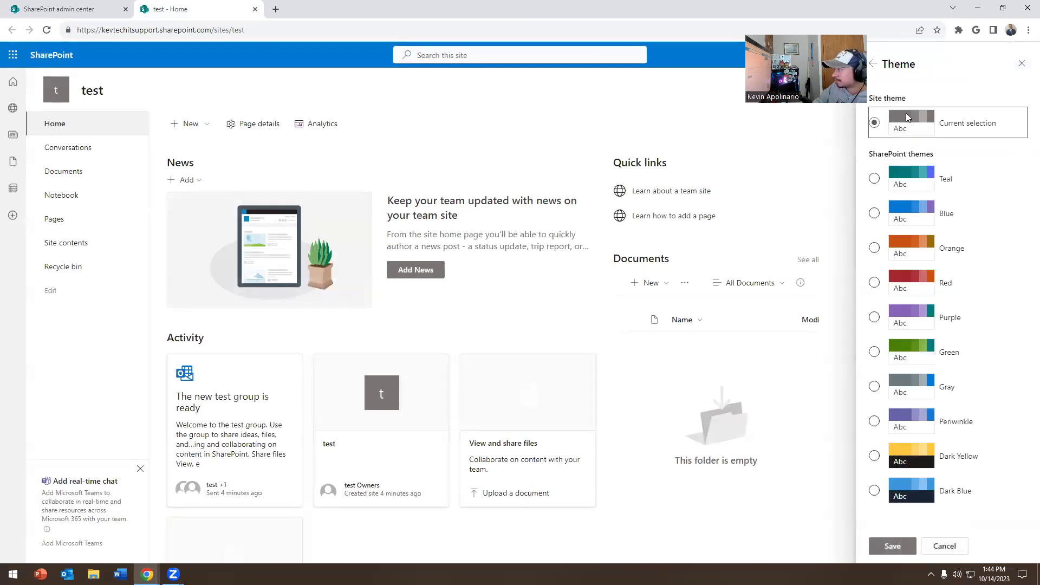
left_click(932, 544)
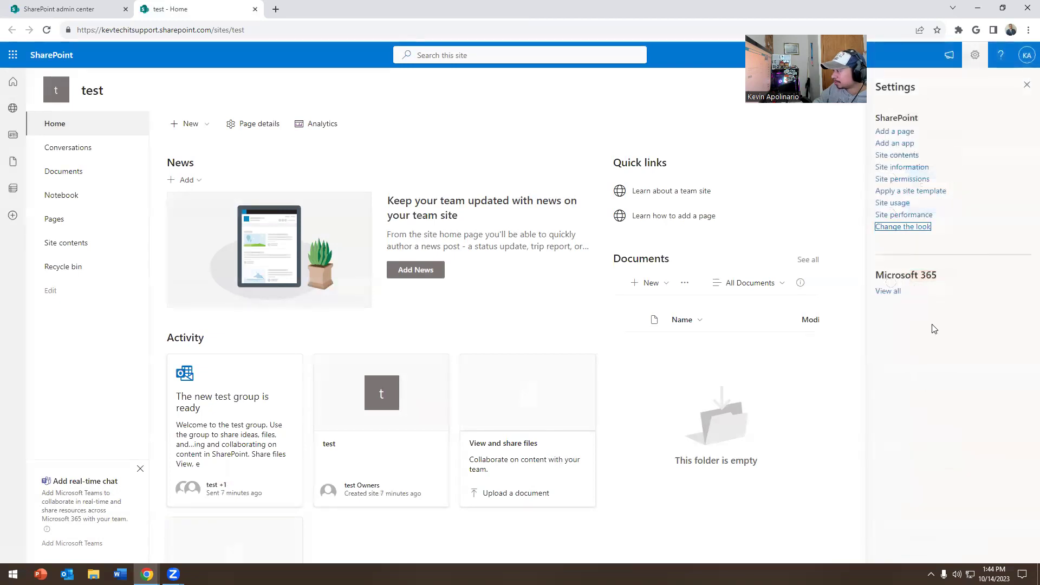
left_click(975, 55)
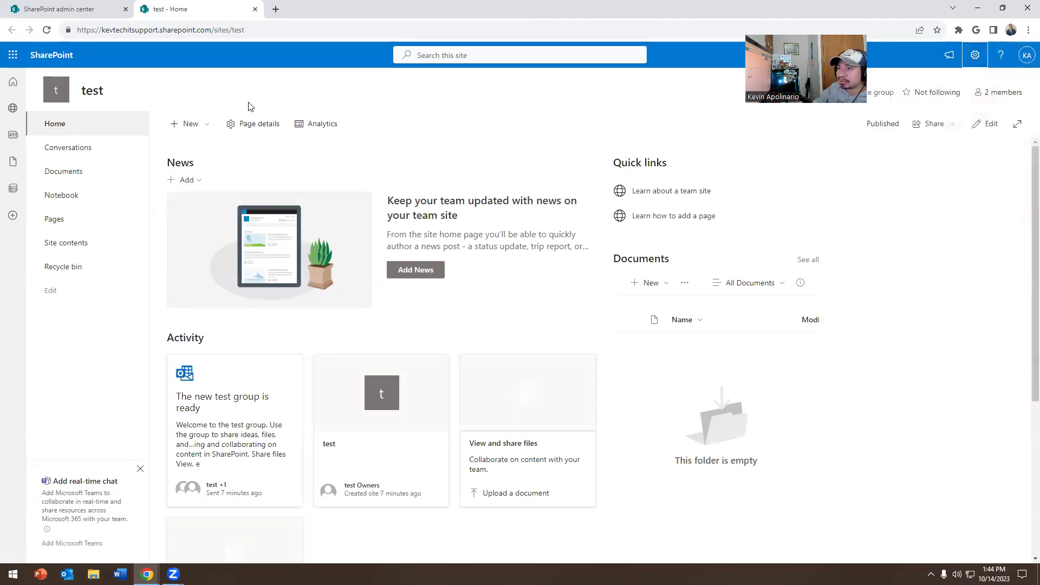
left_click(69, 8)
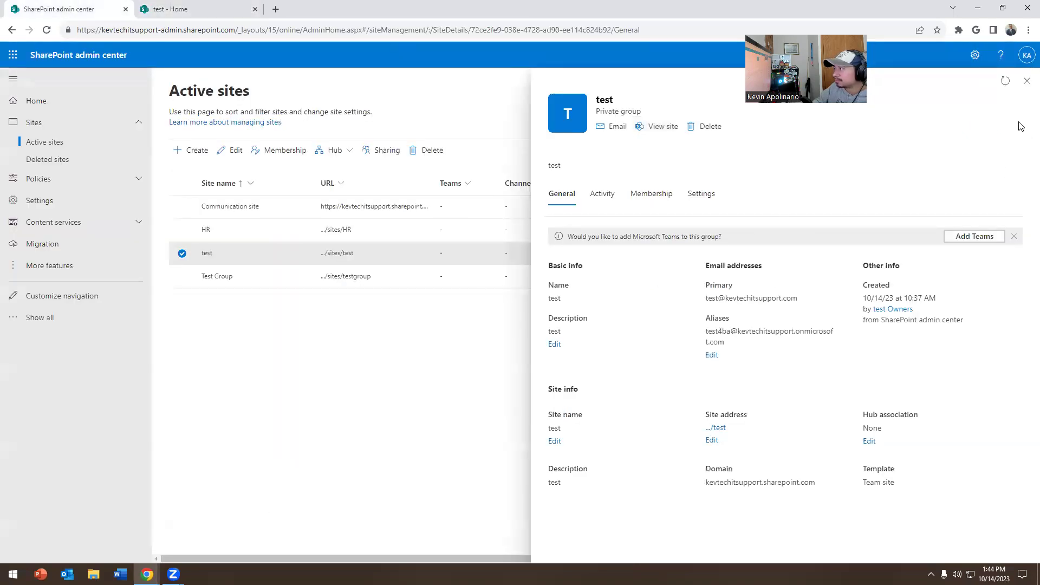
Step: Create a communication site named 'test2' with the suggested user as its owner
left_click(1026, 81)
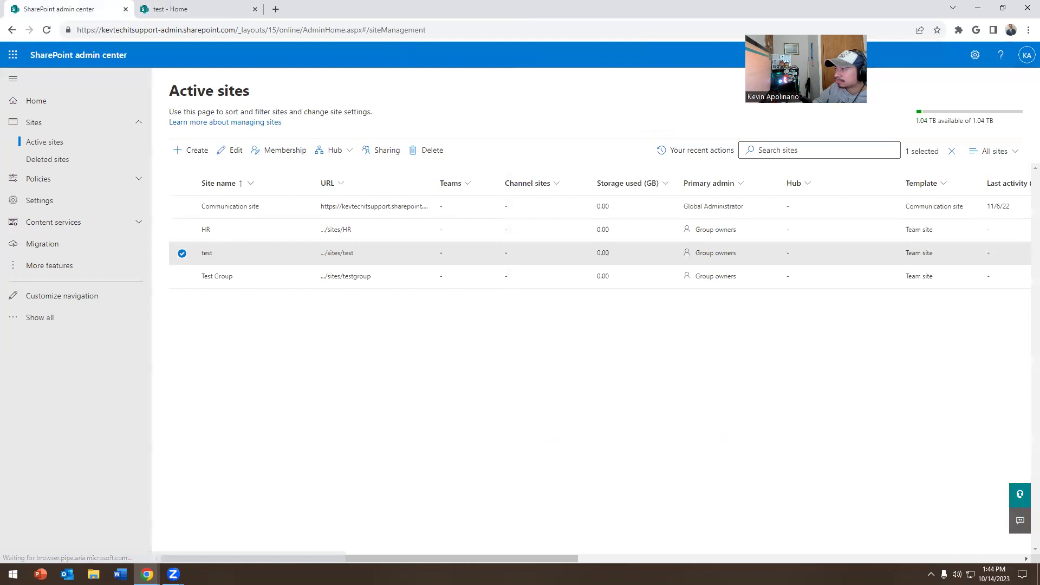
left_click(186, 155)
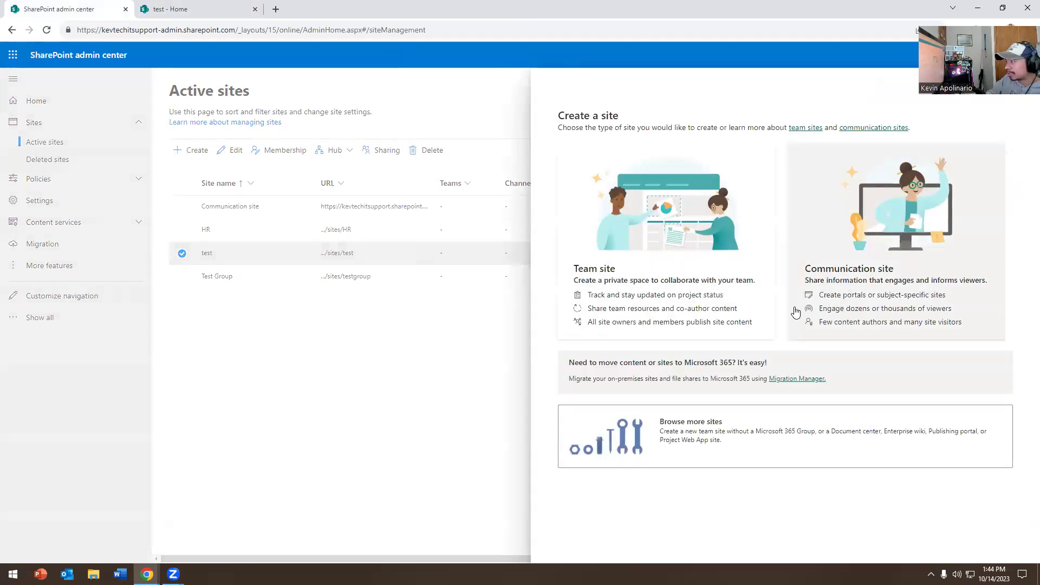
left_click(848, 285)
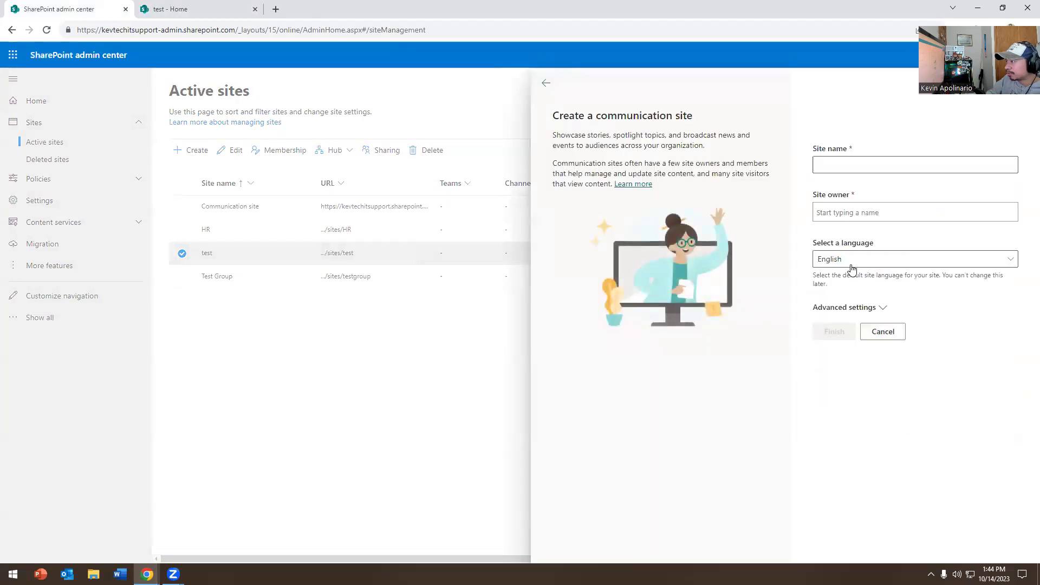
left_click(847, 168)
type("test2")
left_click(843, 286)
type("kevin")
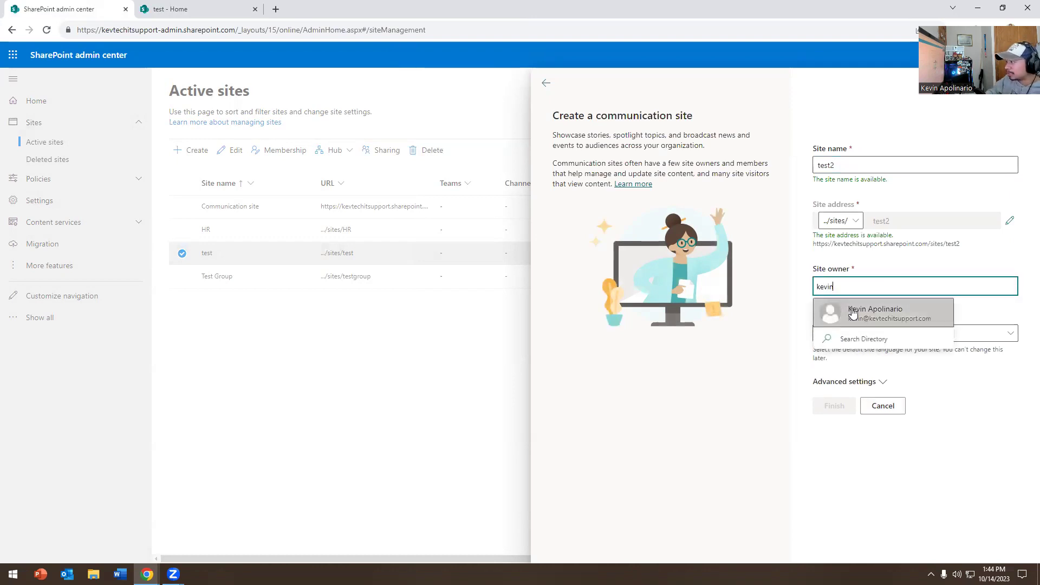
left_click(846, 310)
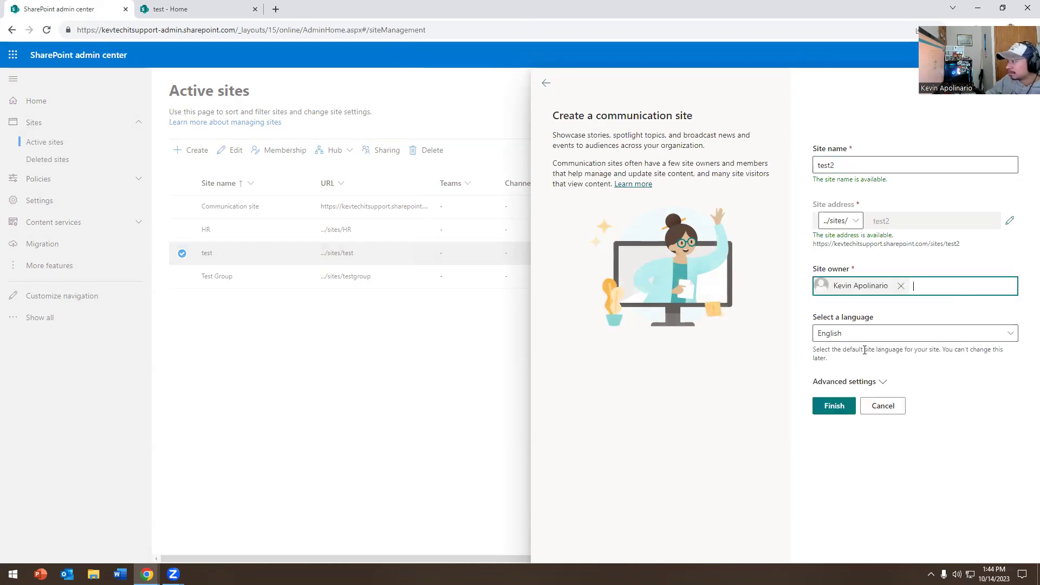
left_click(834, 405)
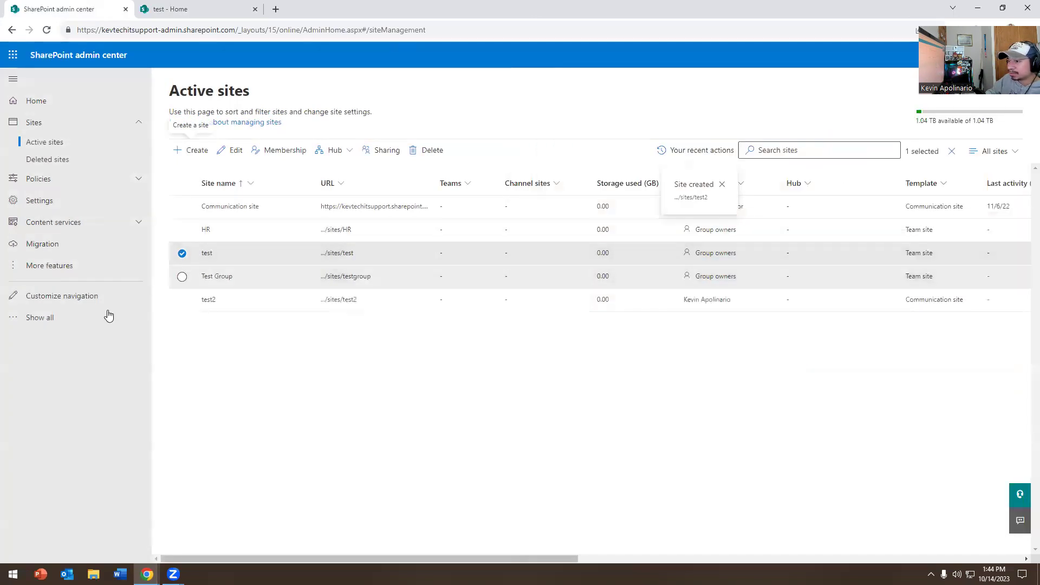
Step: Open the test2 site, close the old test site tab, and dismiss the design prompt
left_click(232, 304)
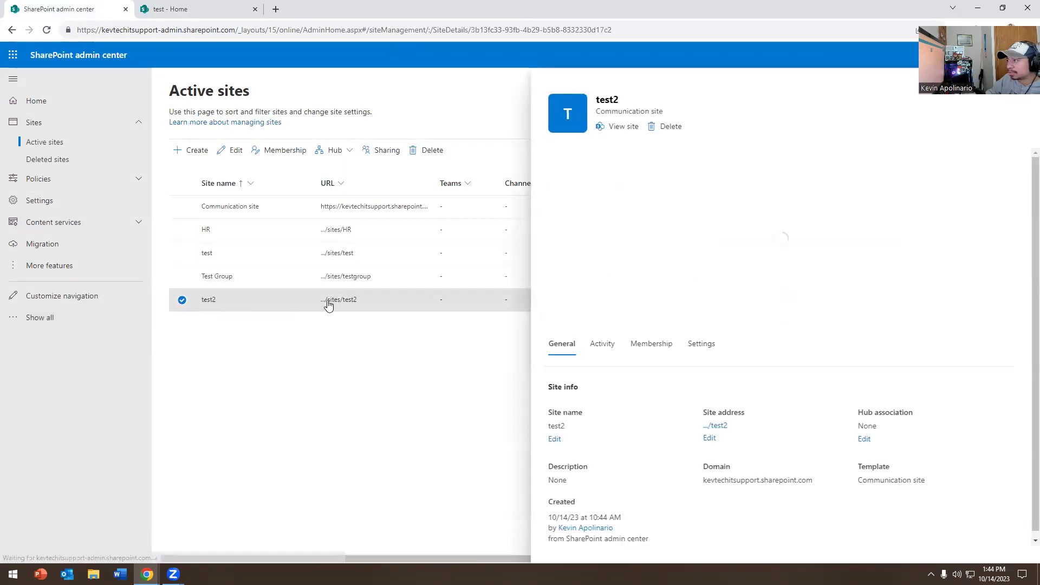
left_click(611, 128)
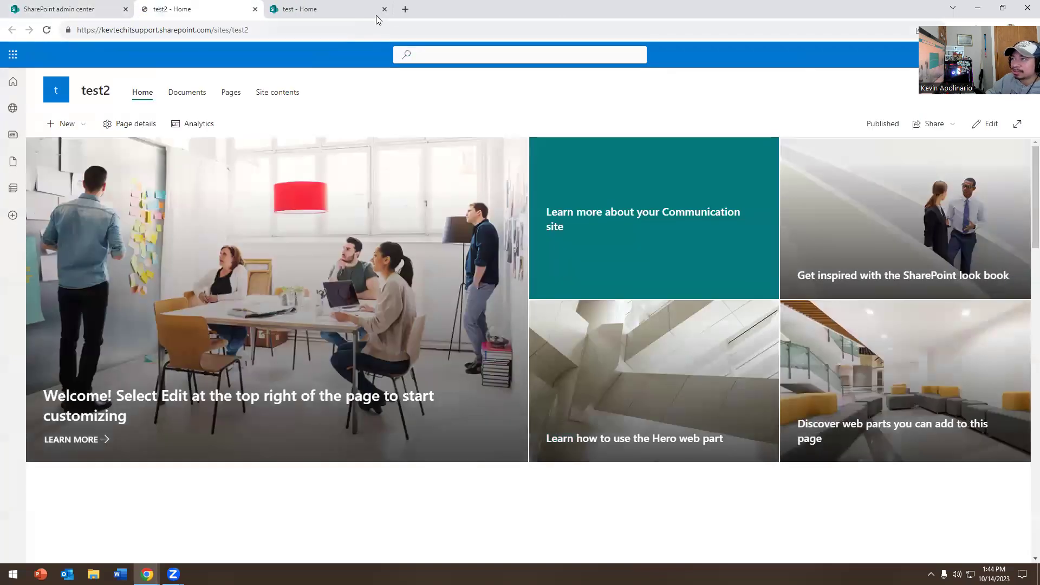
left_click(385, 9)
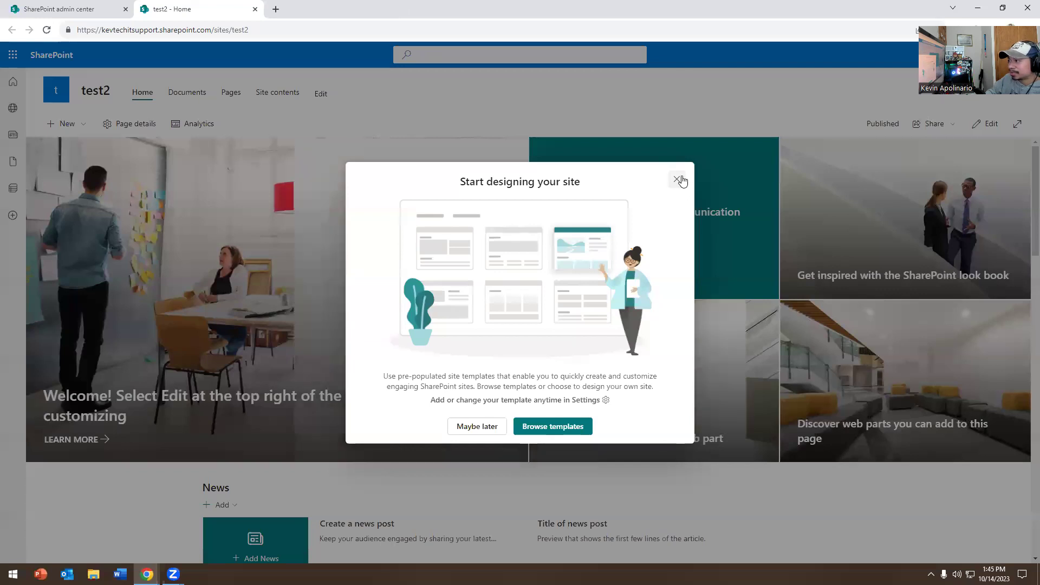
left_click(676, 178)
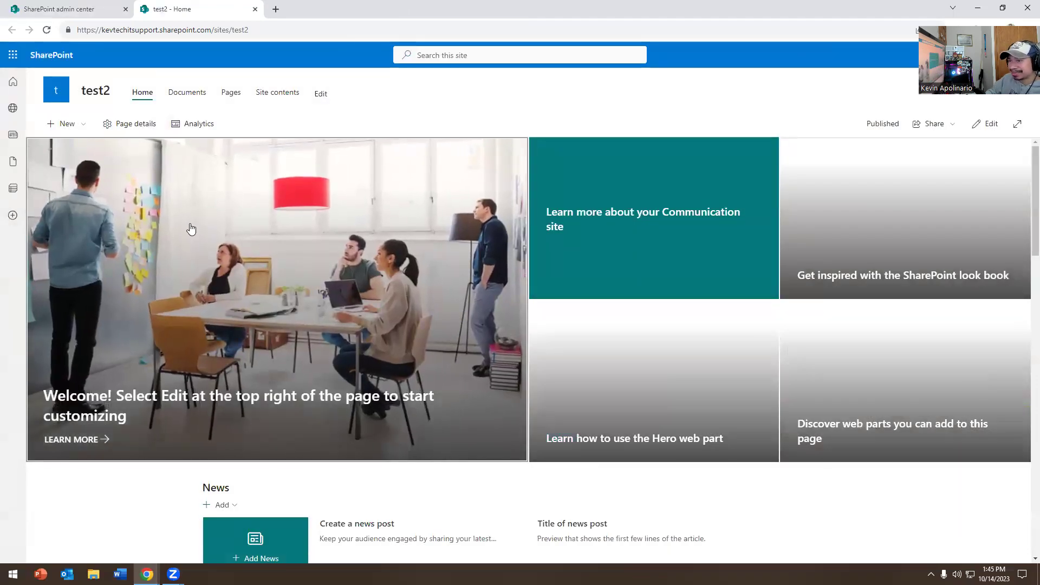
Step: Browse test2's Documents and Pages libraries, then switch back to the admin center
left_click(176, 97)
left_click(231, 96)
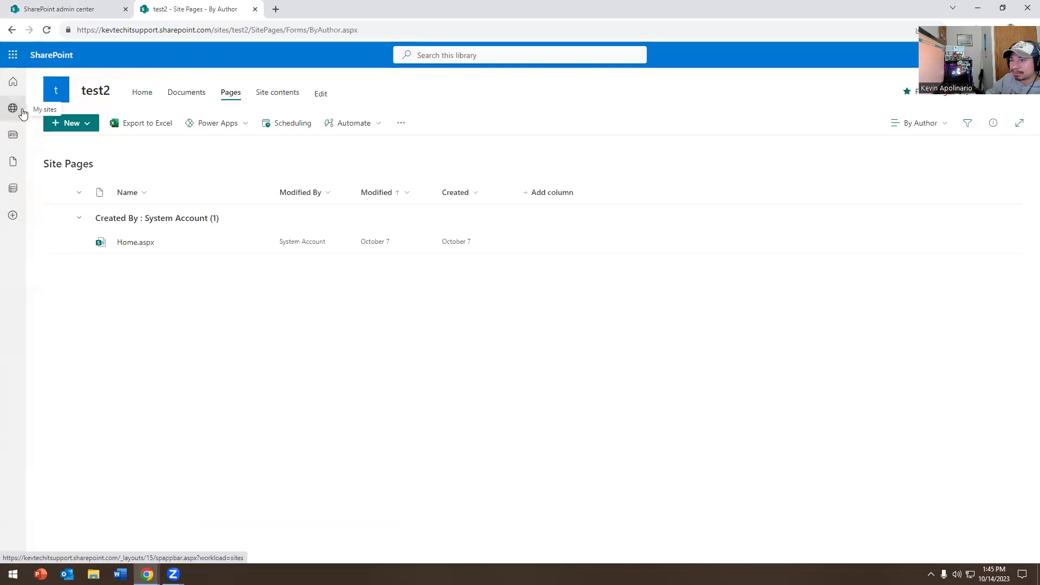
left_click(13, 215)
left_click(393, 429)
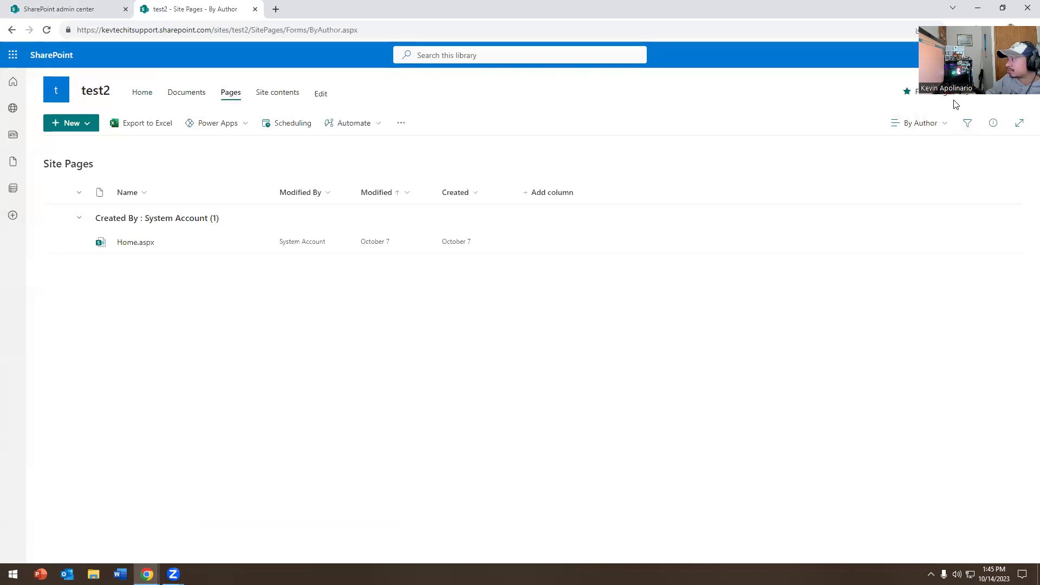
left_click(104, 6)
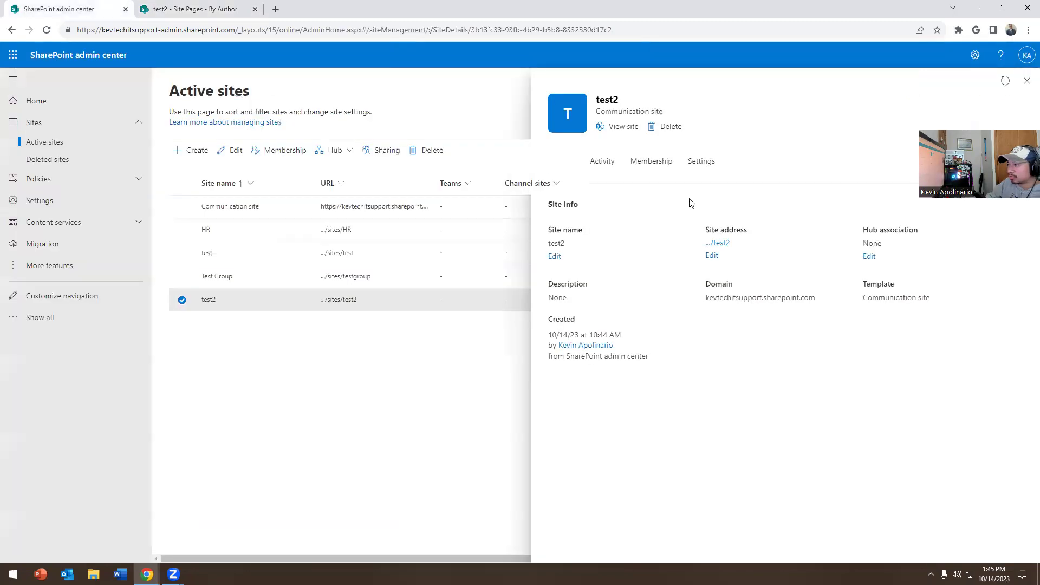
Step: Return to the test2 Site Pages tab and open its Permissions panel from the settings gear
left_click(191, 150)
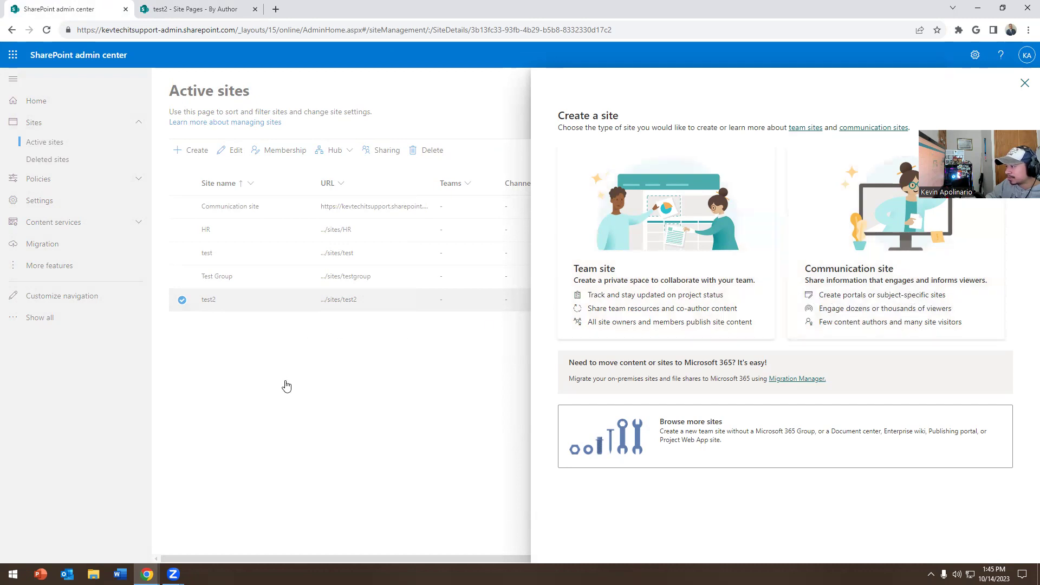
left_click(195, 9)
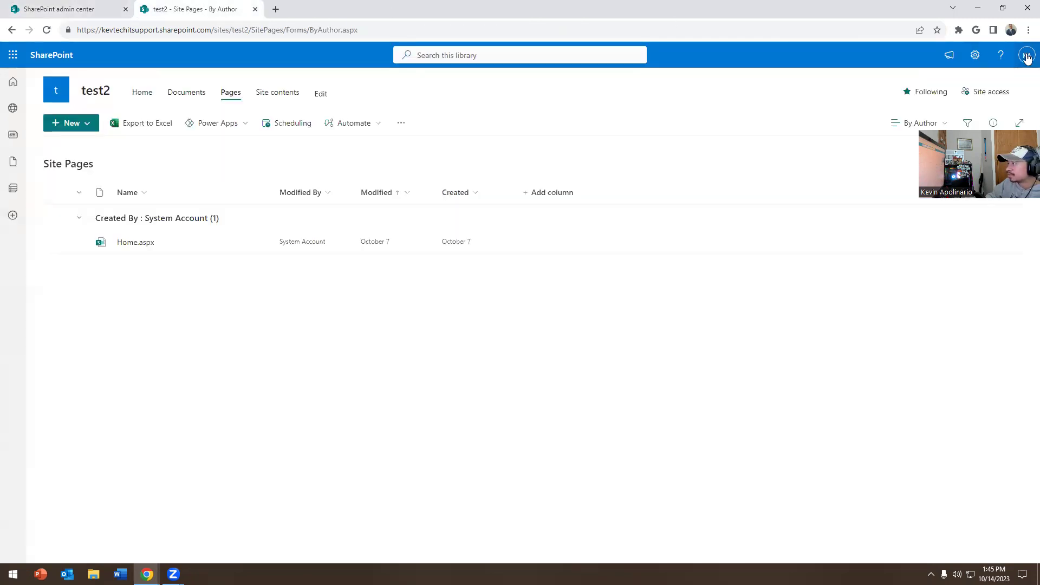
left_click(978, 94)
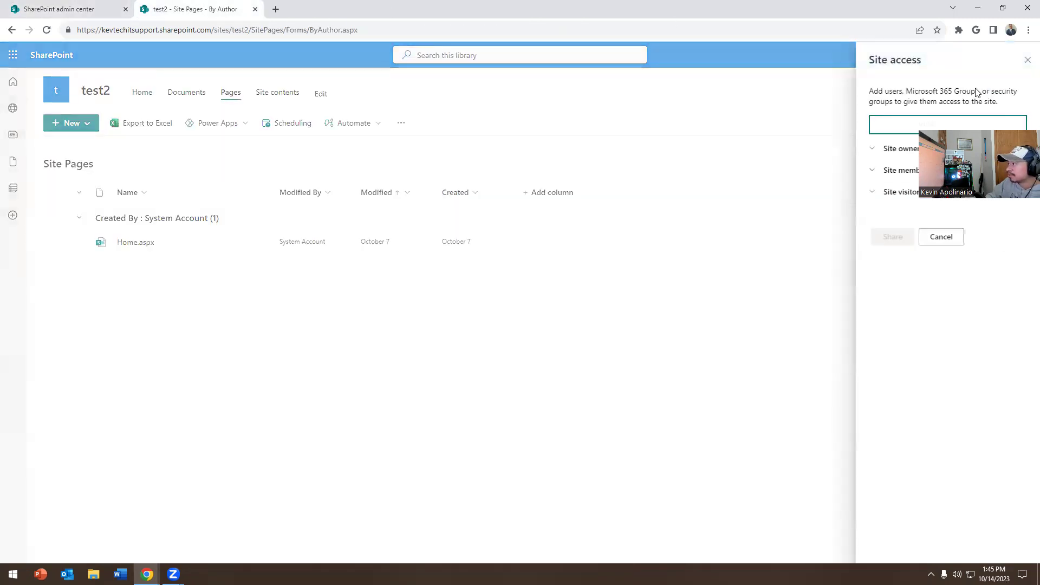
left_click(1027, 59)
left_click(1026, 55)
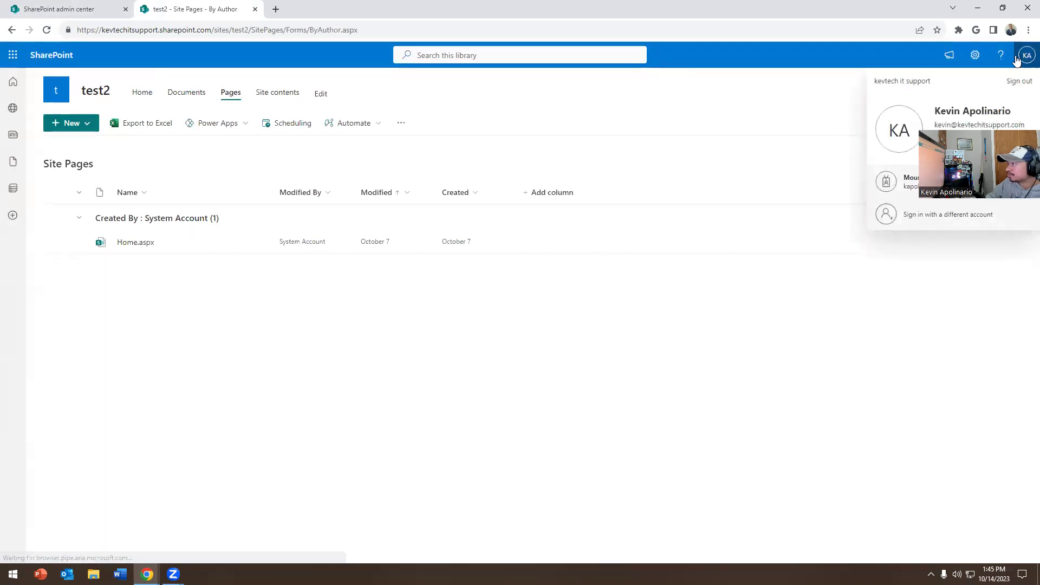
left_click(840, 91)
left_click(975, 55)
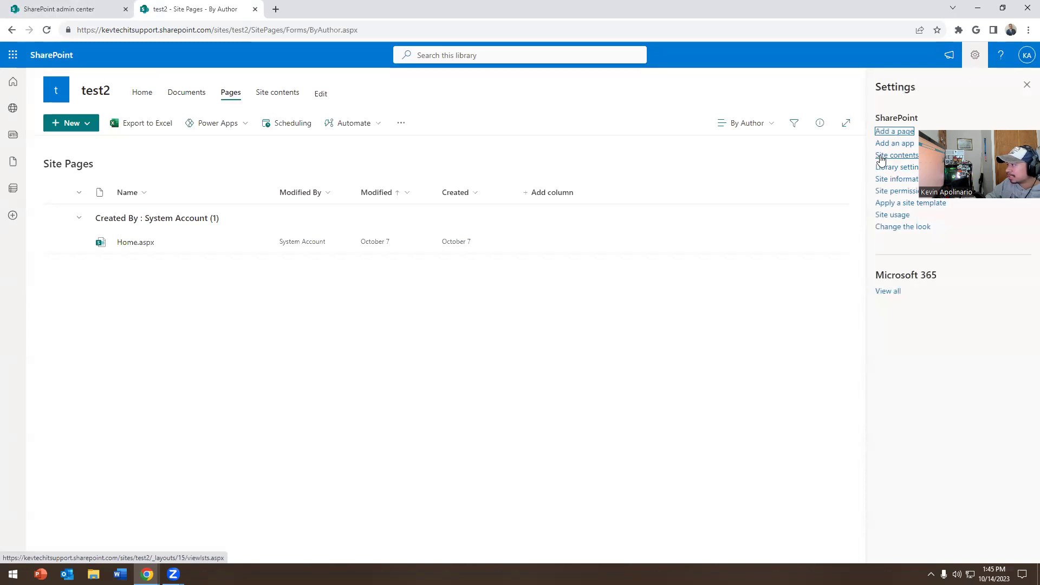
left_click(876, 192)
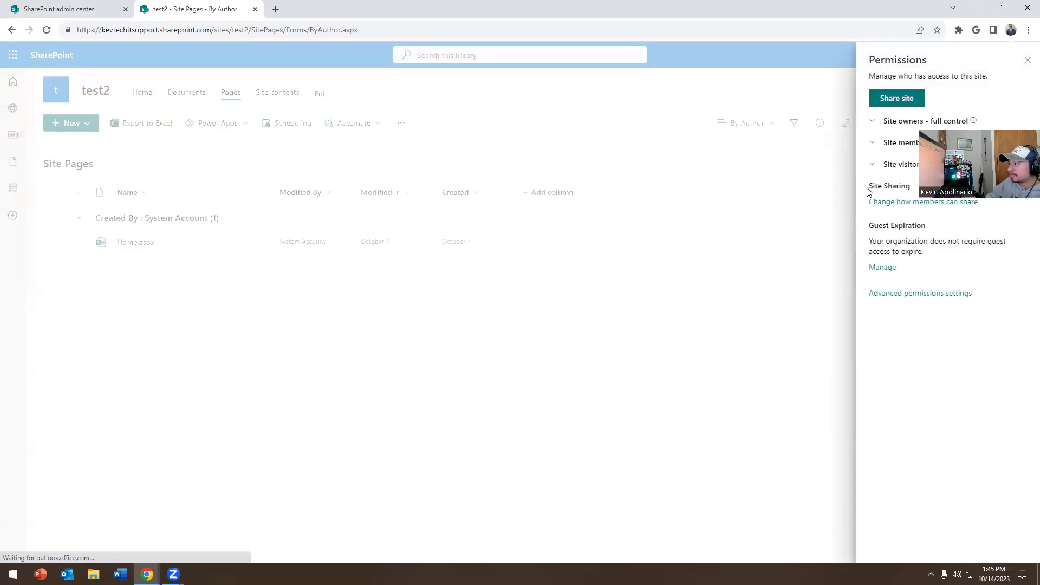
Step: Grant the suggested user access to test2 via advanced permissions, then open a new tab
left_click(922, 295)
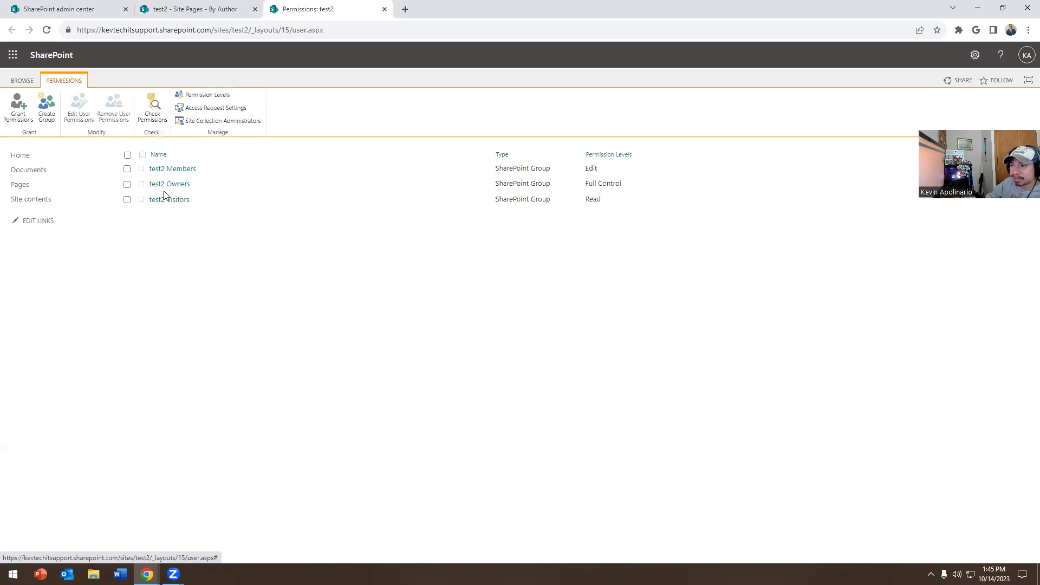
left_click(22, 111)
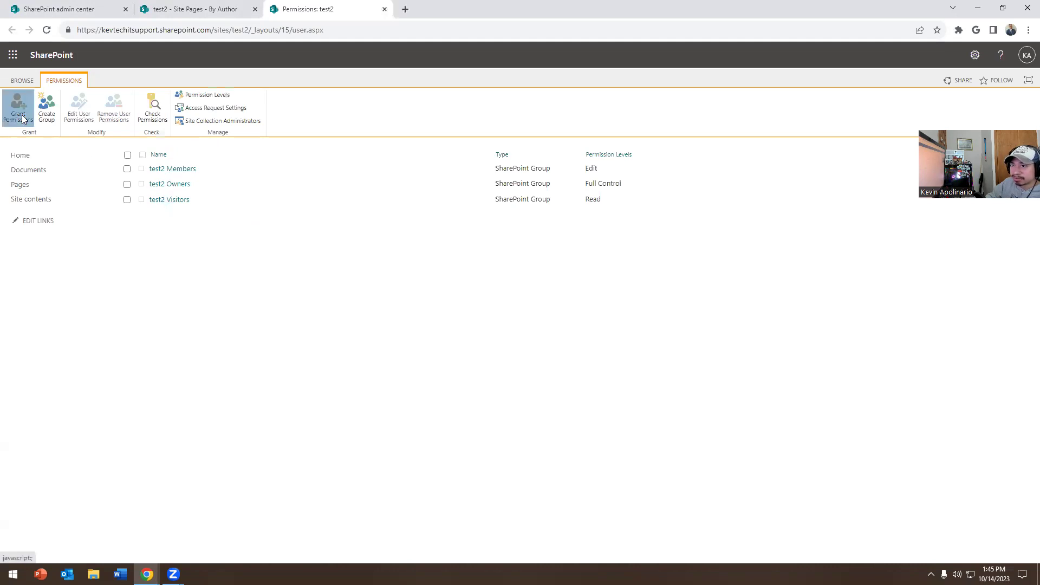
type("ka")
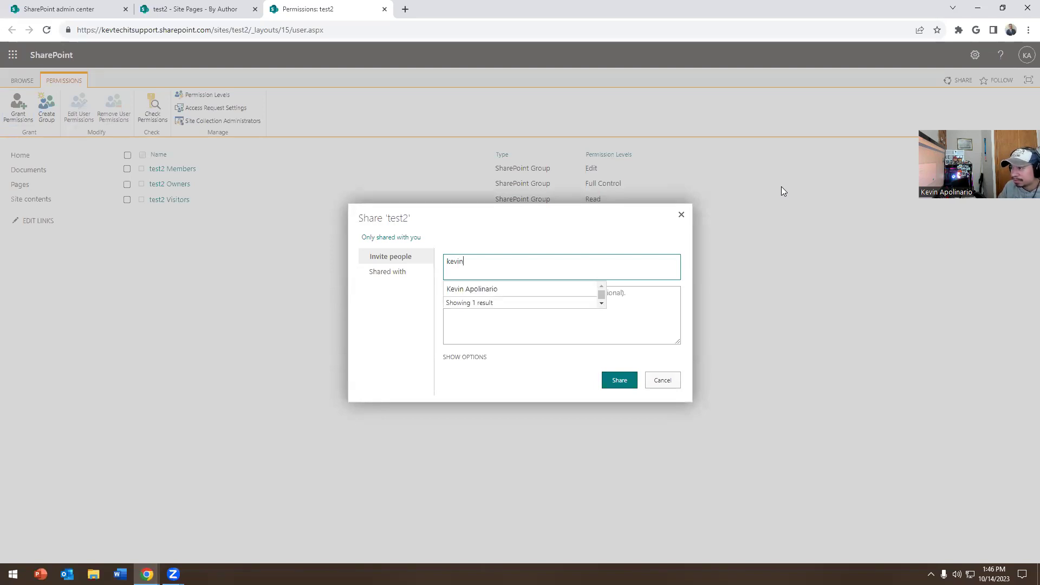
left_click(471, 290)
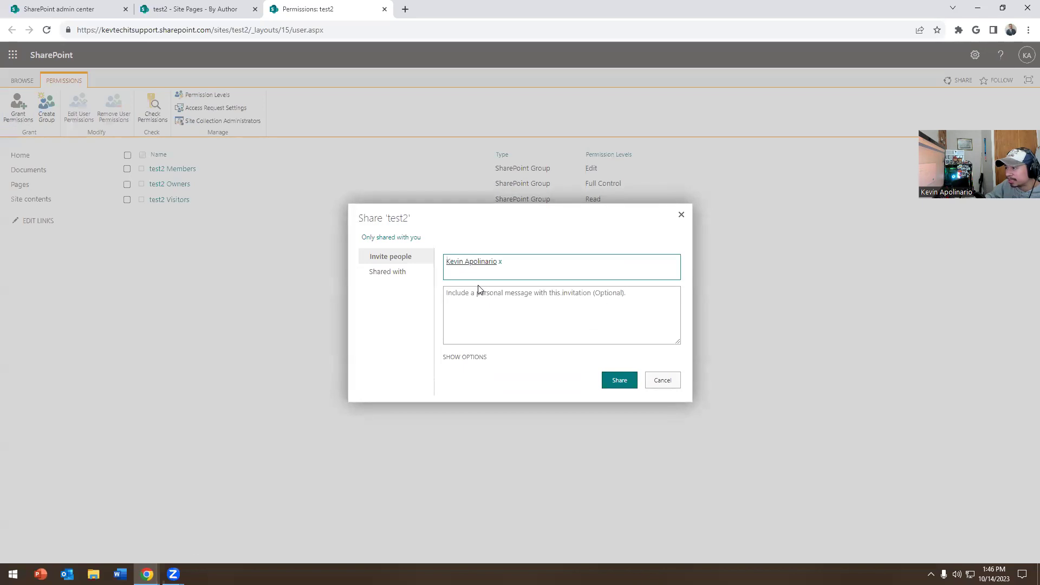
left_click(613, 384)
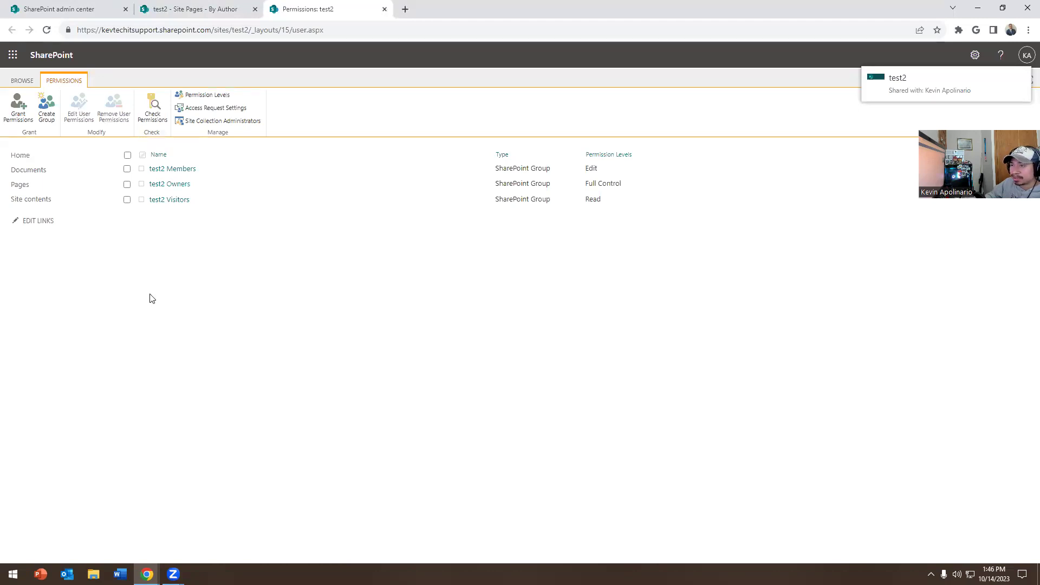
left_click(406, 13)
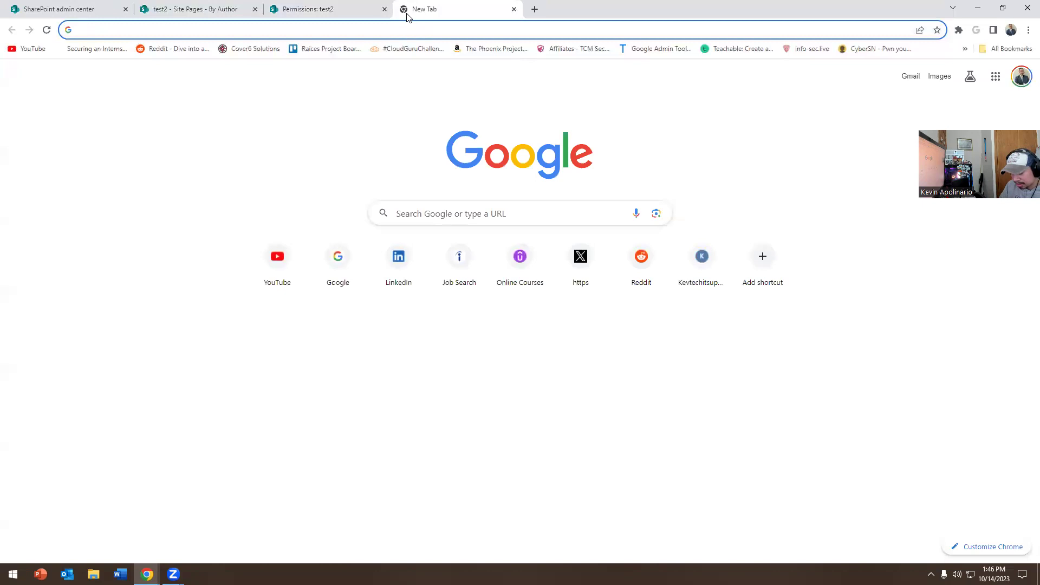
Step: Go to office.com, switch to the other signed-in account, and open Outlook in a new tab
type("of")
key("Return")
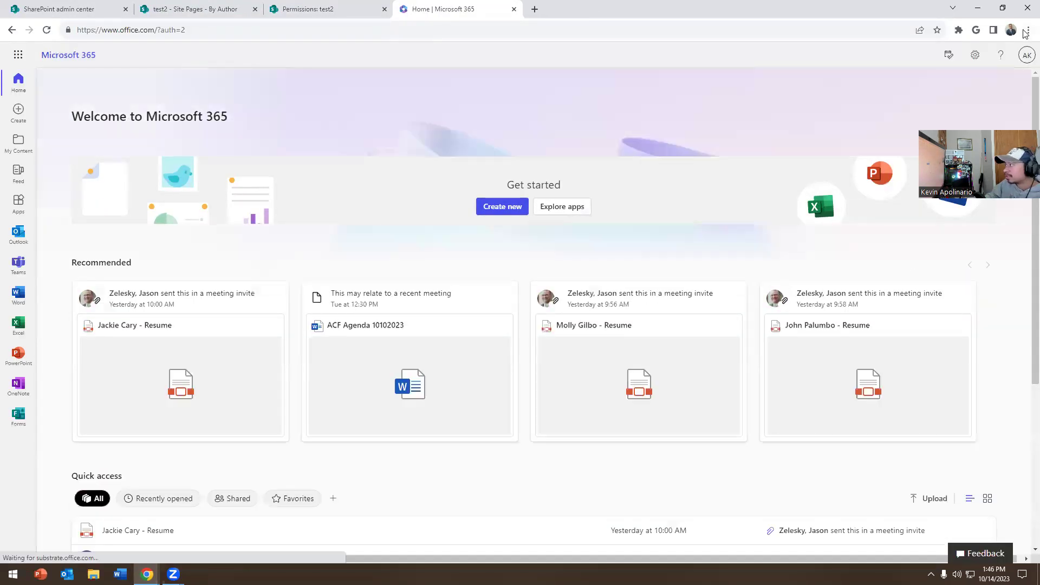
left_click(1026, 56)
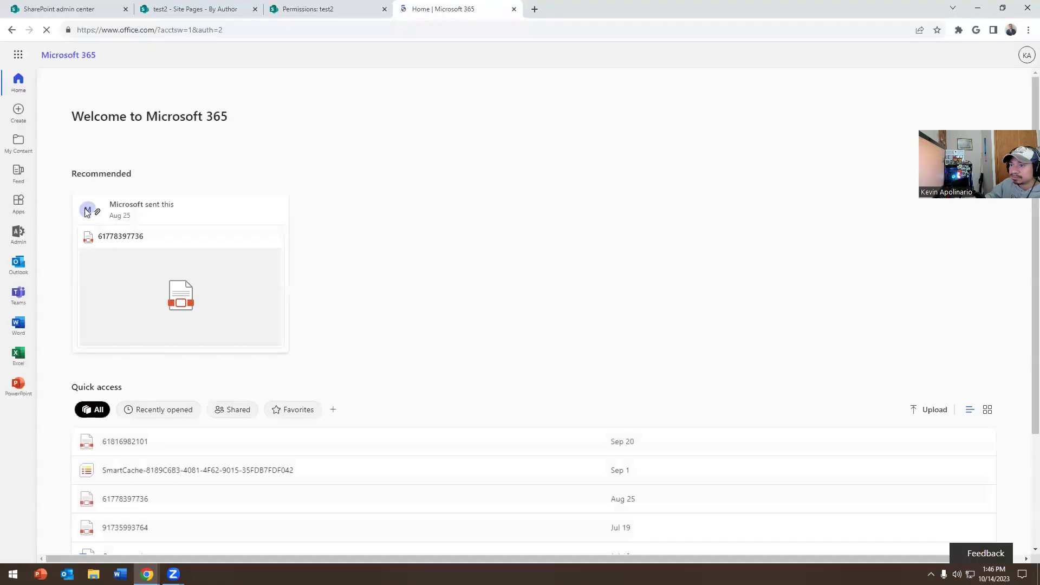
left_click(26, 268)
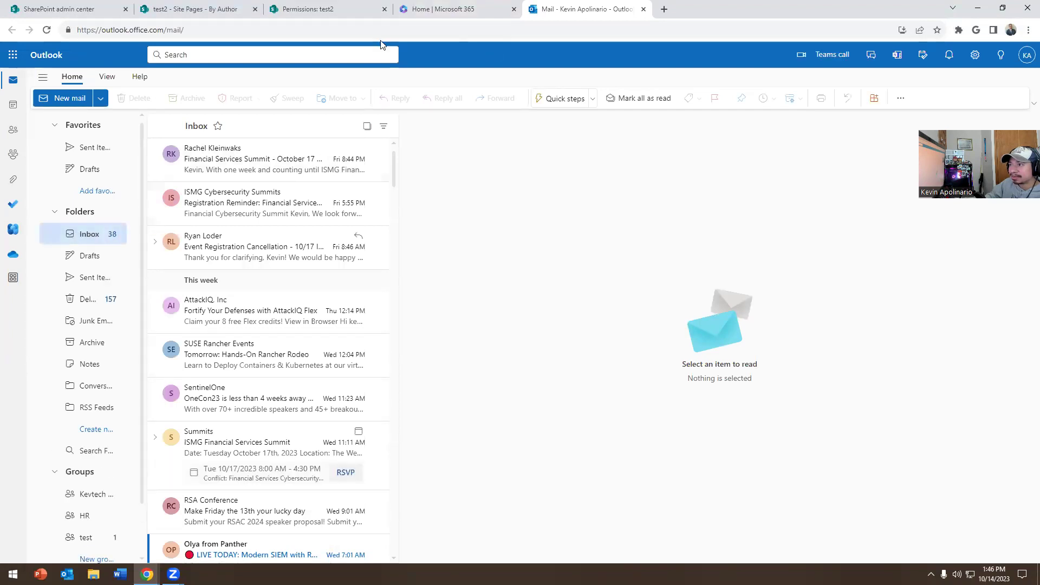
Step: Check the Microsoft 365 home and Outlook inbox tabs, ending on test2's permissions page
left_click(453, 8)
left_click(585, 8)
left_click(494, 6)
left_click(314, 9)
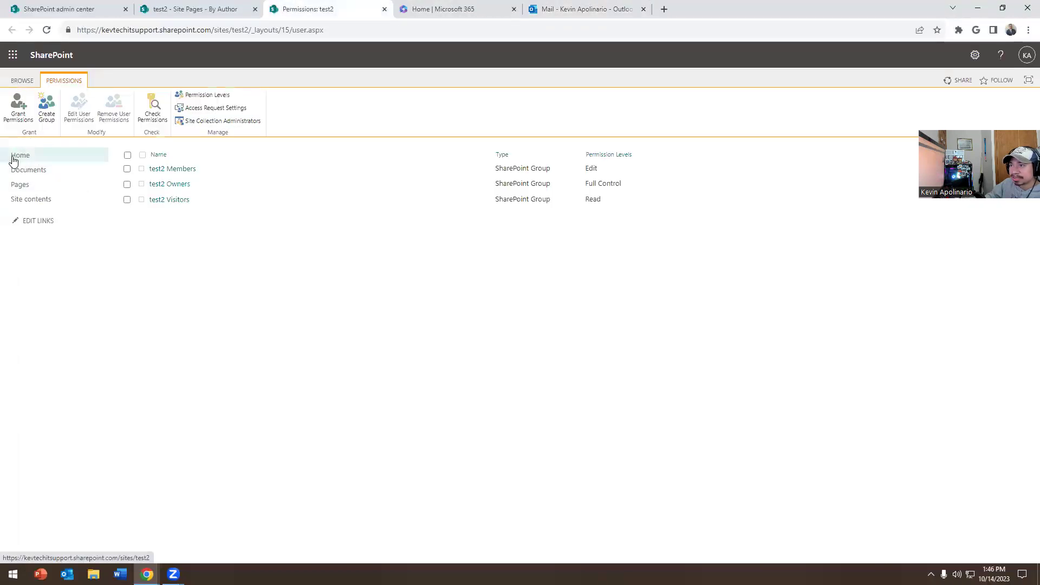
left_click(580, 9)
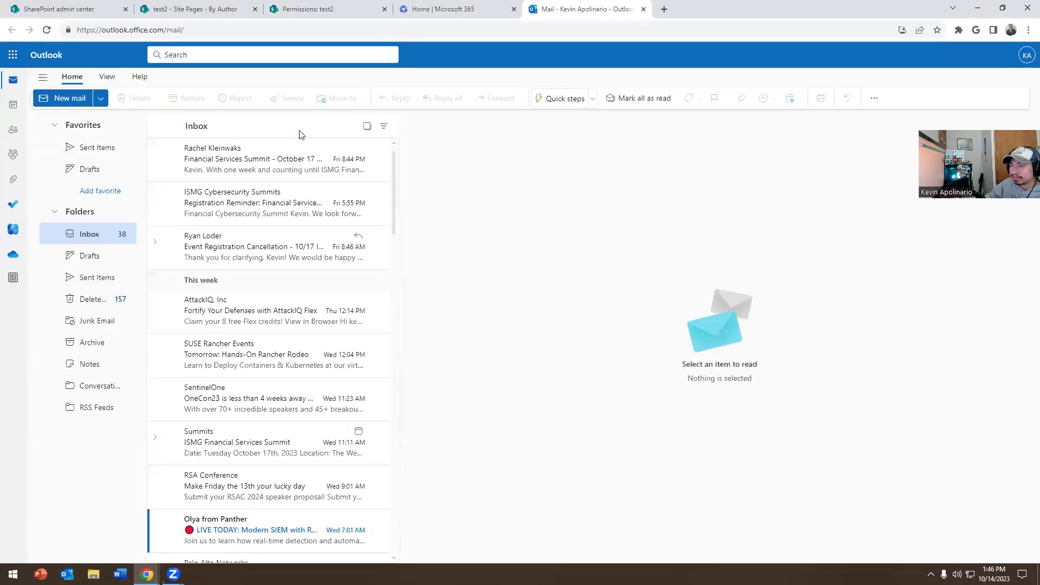
left_click(439, 9)
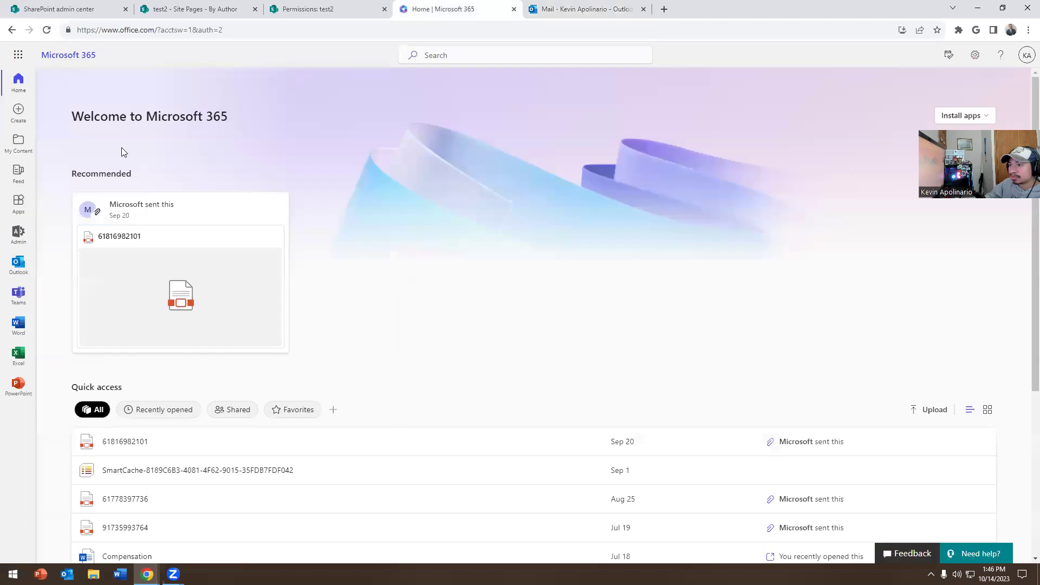
left_click(645, 5)
left_click(445, 8)
left_click(311, 8)
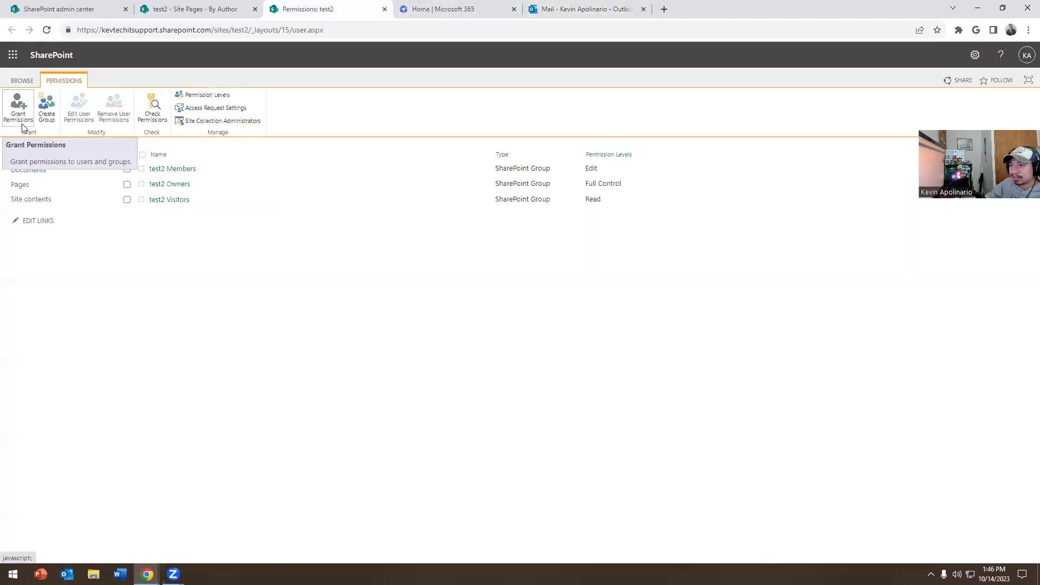
Step: Start a Grant Permissions invite for test2, cancel it, and dismiss the site design prompt
left_click(17, 106)
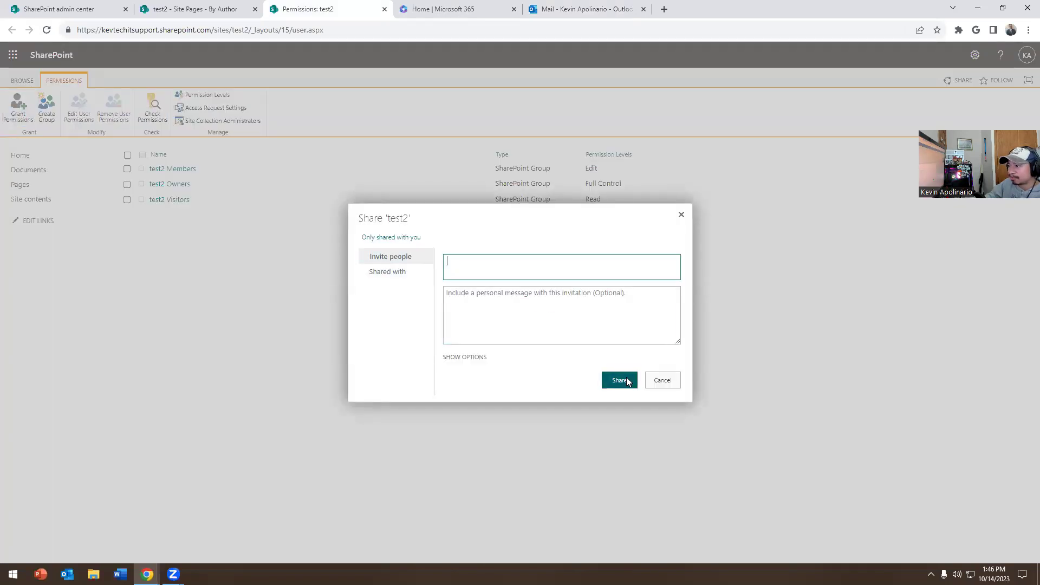
left_click(665, 380)
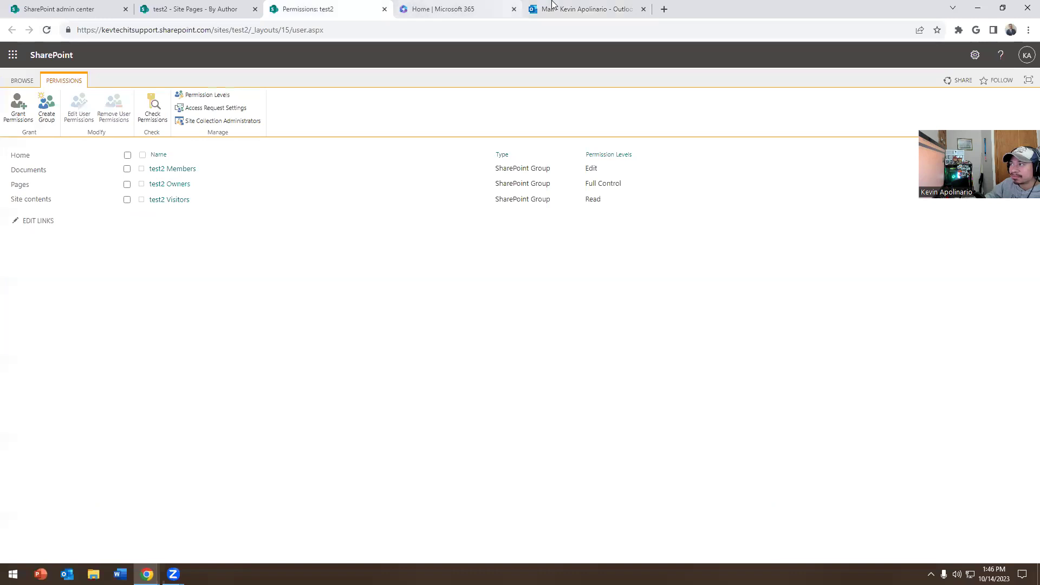
left_click(577, 9)
left_click(314, 9)
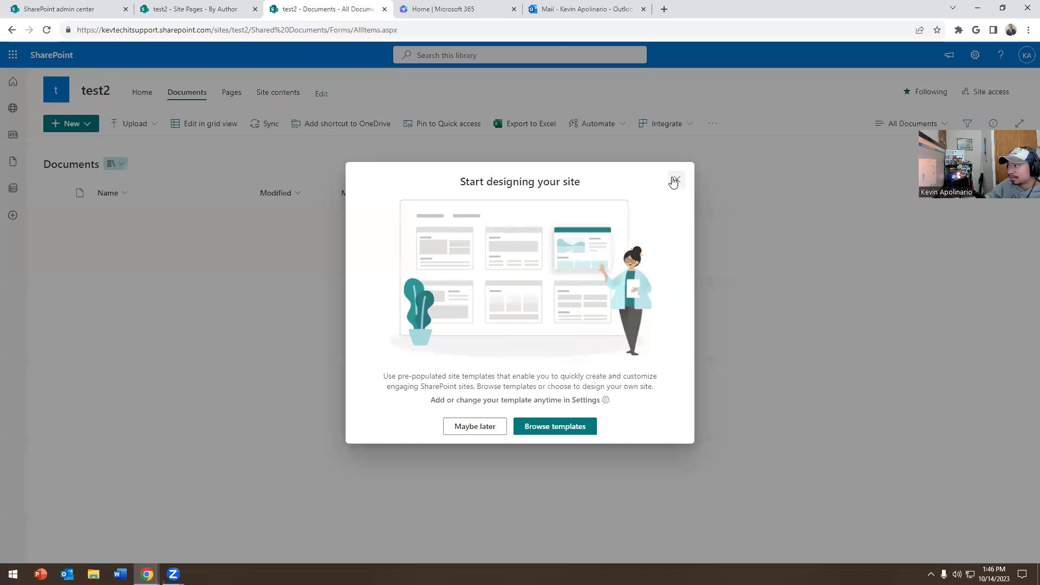
left_click(674, 180)
left_click(11, 31)
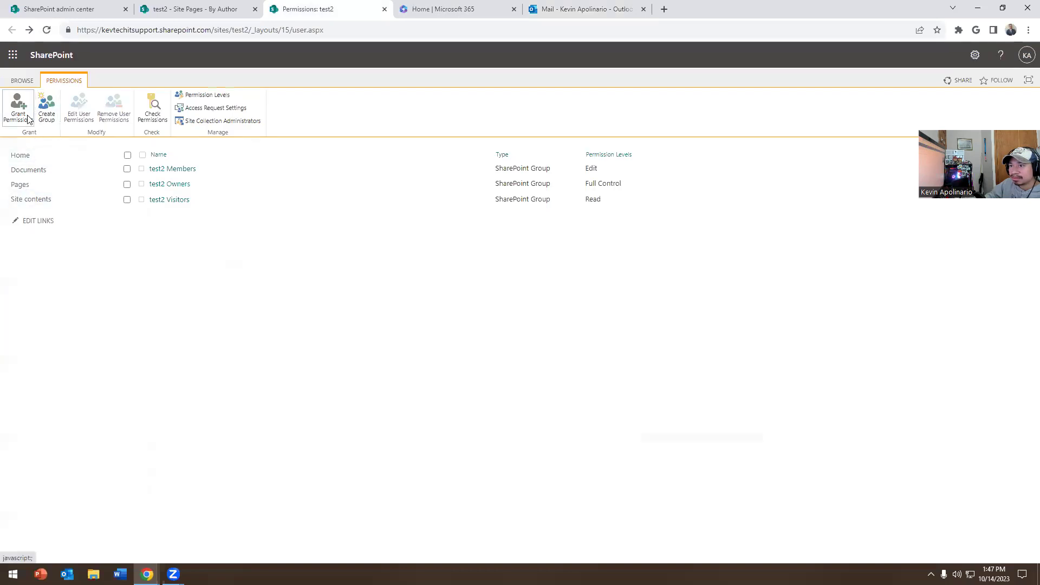
Step: Share test2 with the suggested user via Grant Permissions, then glance at the Outlook inbox
left_click(18, 104)
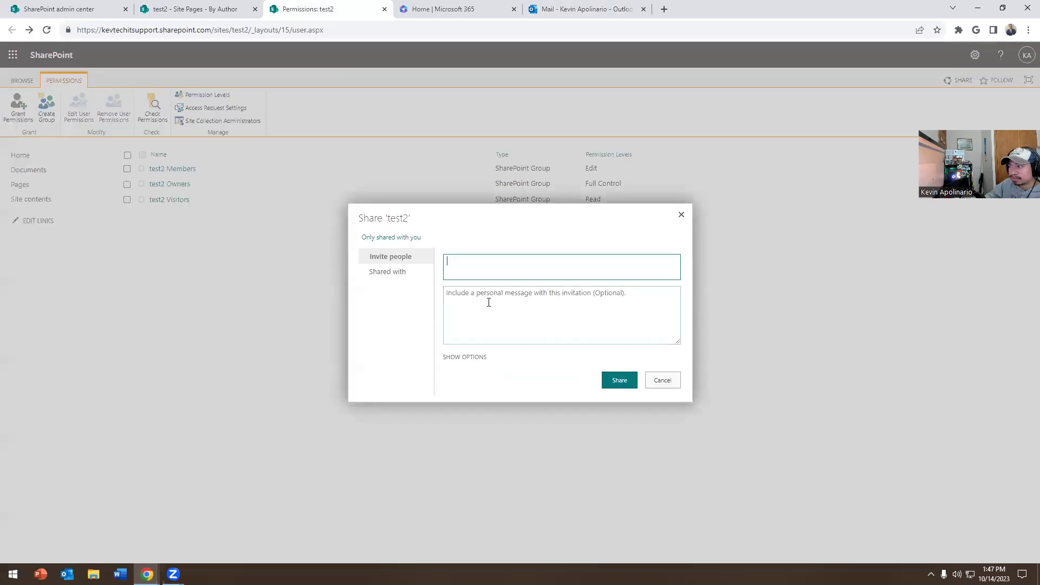
type("kevin")
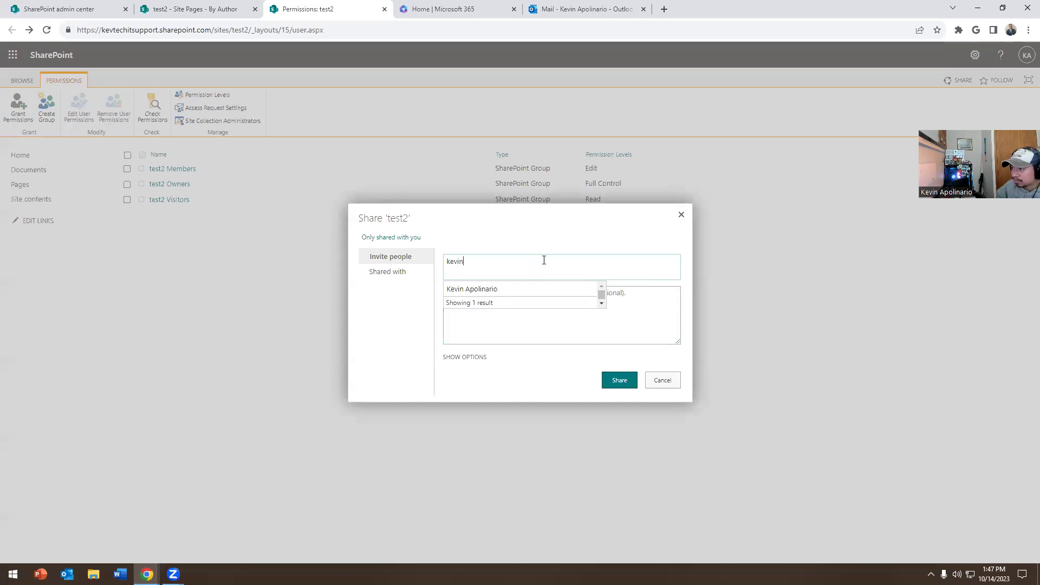
left_click(495, 291)
left_click(618, 381)
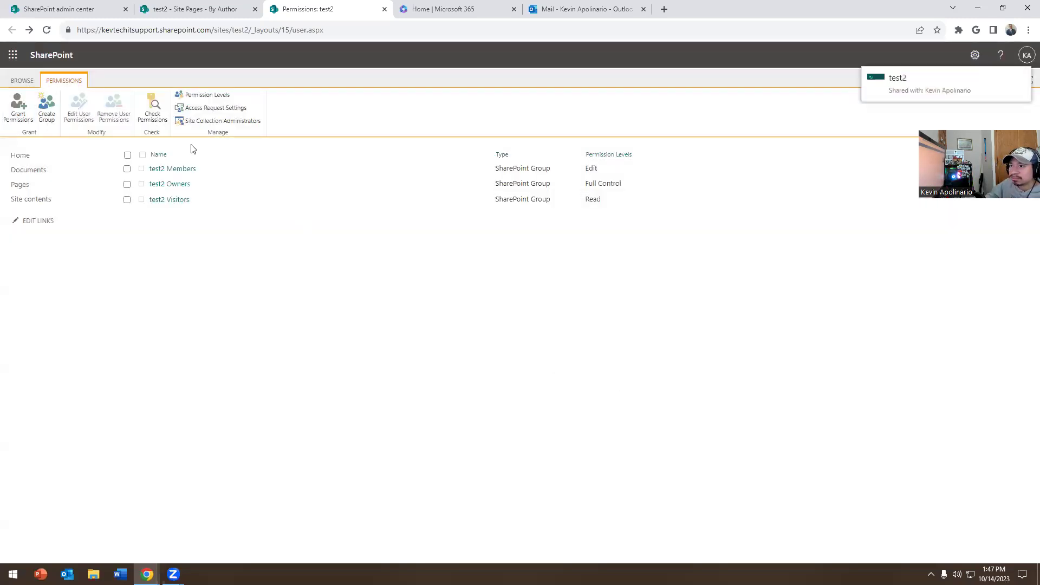
left_click(534, 7)
left_click(325, 9)
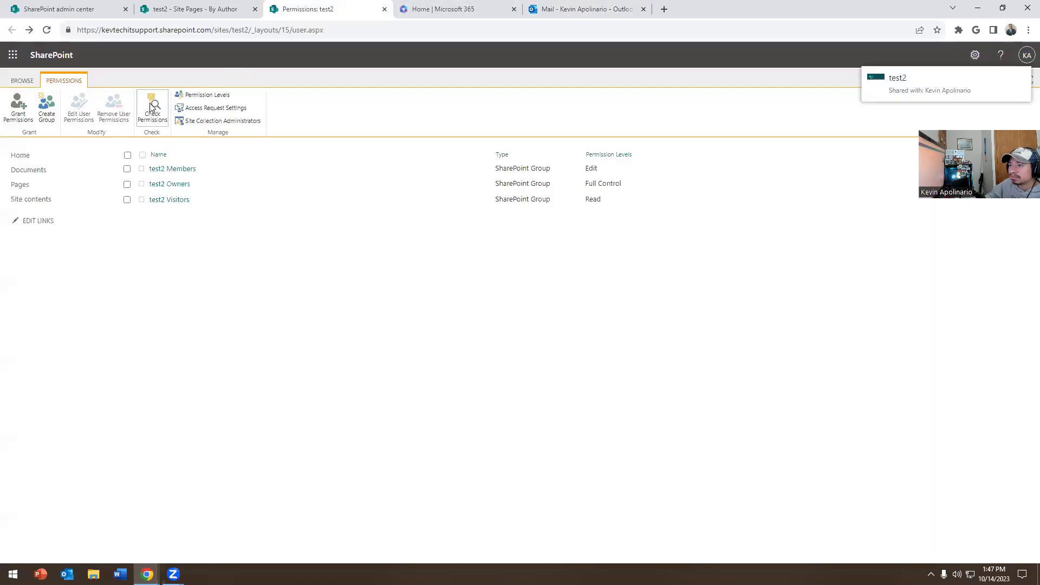
left_click(154, 106)
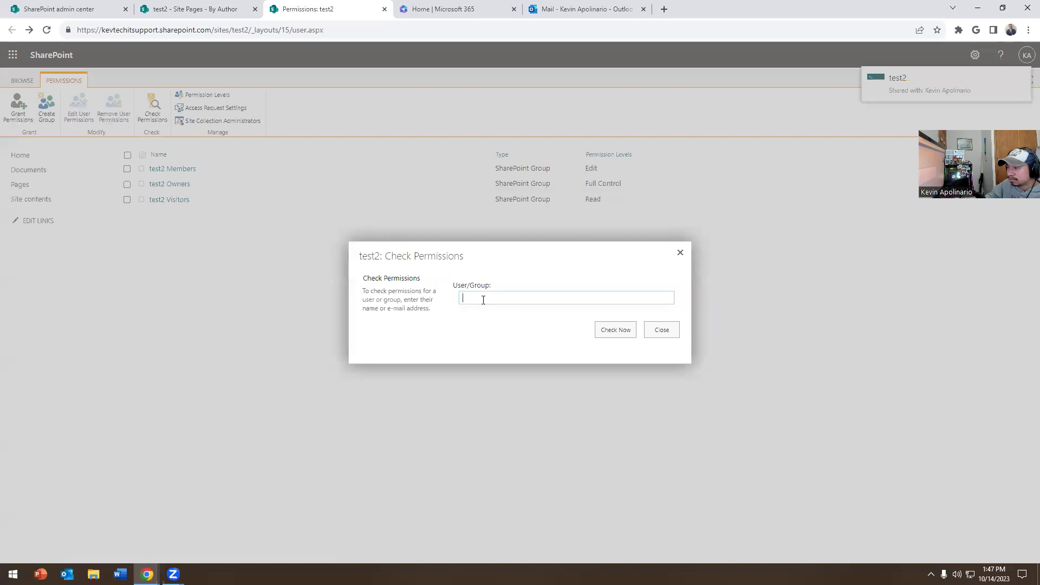
left_click(530, 298)
type("k")
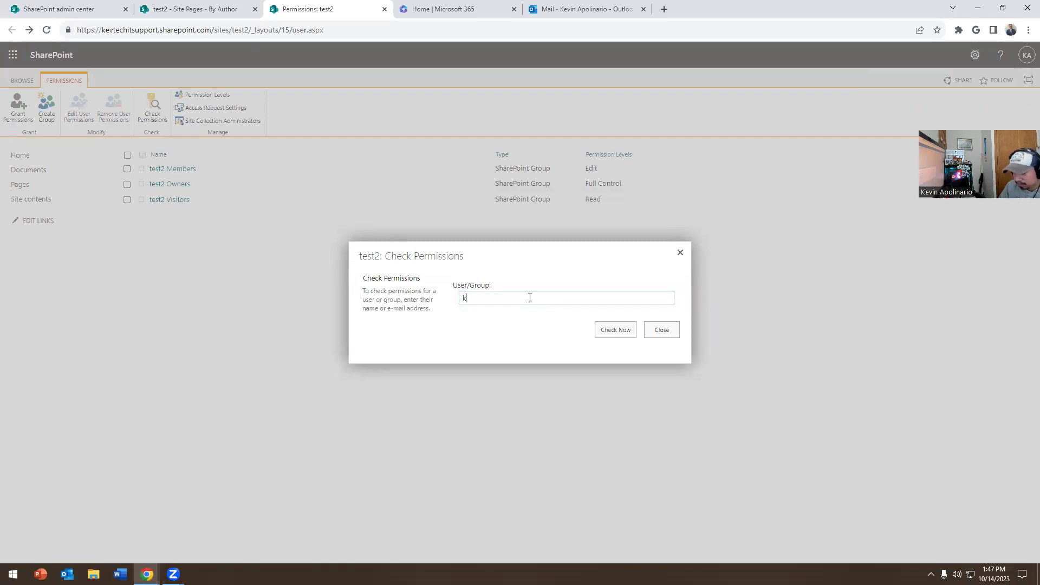
type("evin")
left_click(491, 319)
left_click(614, 339)
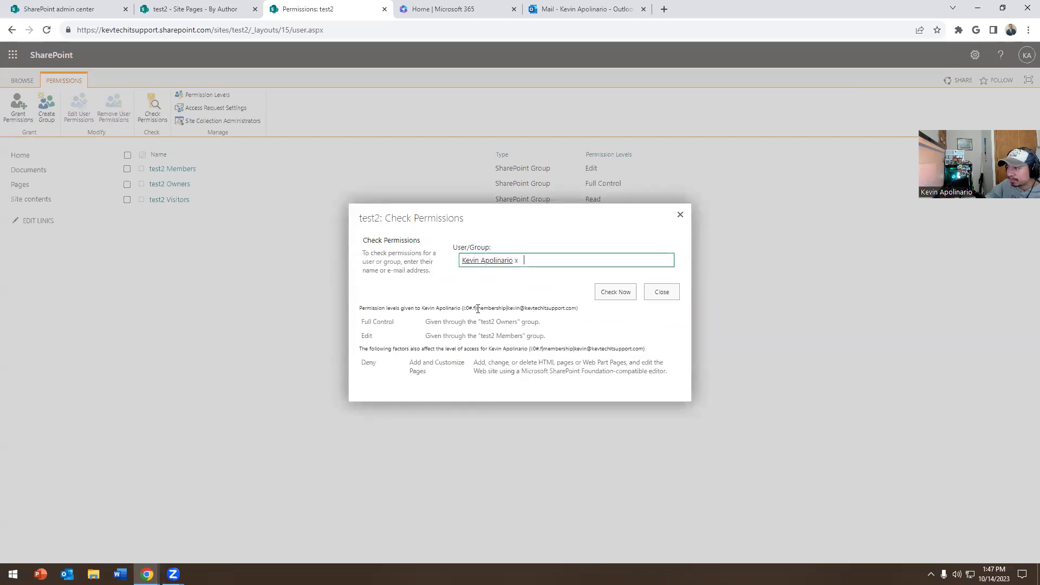
left_click_drag(478, 308, 560, 309)
left_click_drag(373, 331, 485, 337)
left_click(460, 277)
left_click(607, 9)
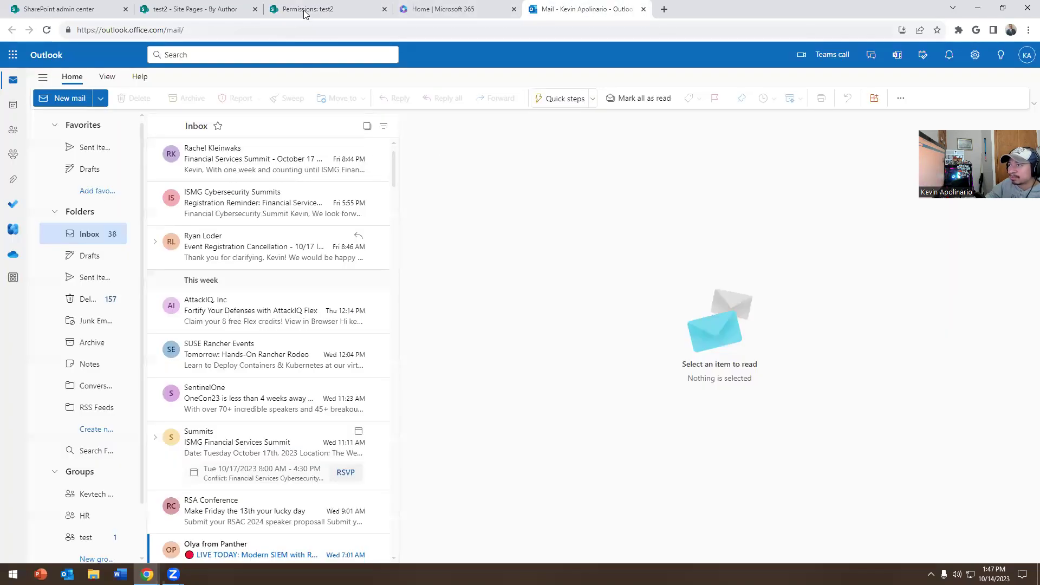
left_click(498, 7)
left_click(309, 6)
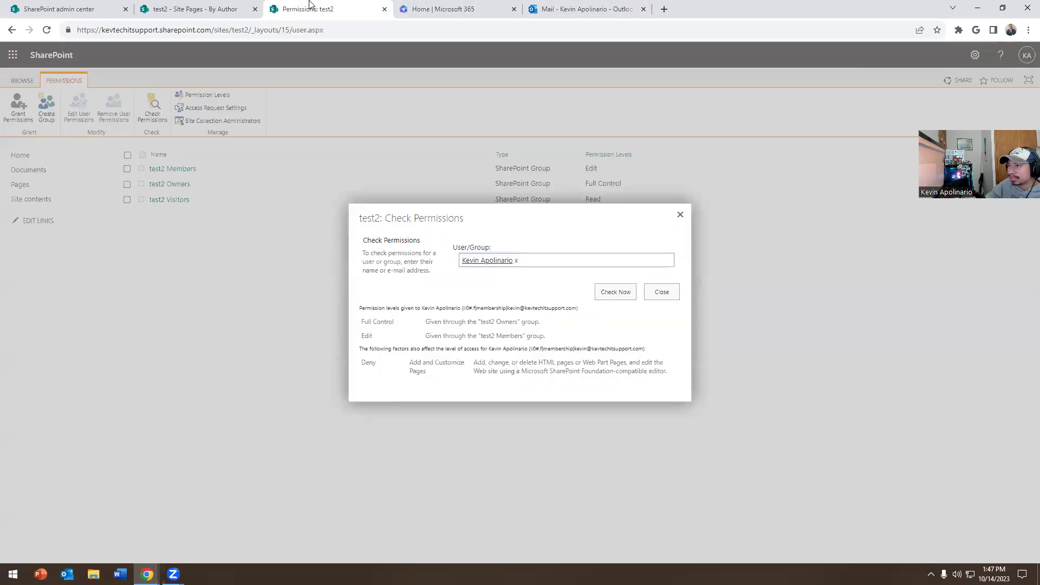
left_click(681, 215)
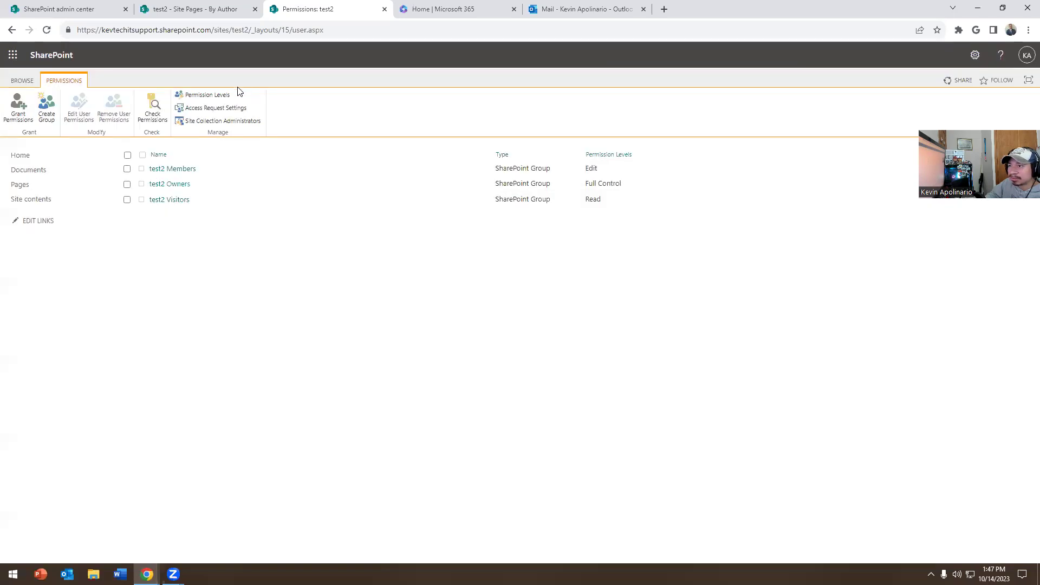